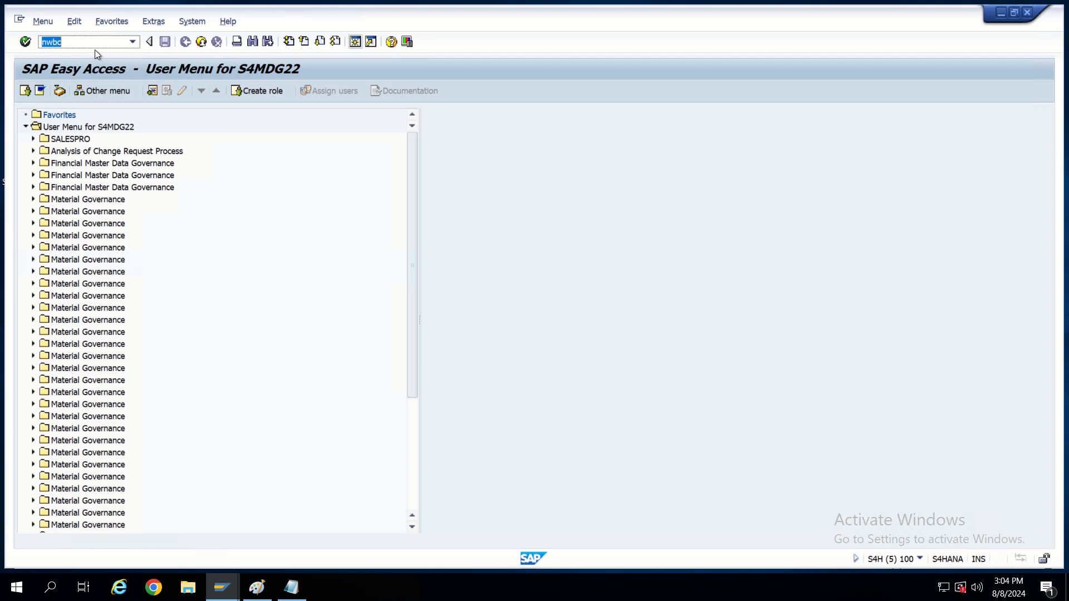
Launch the NetWeaver Business Client with transaction nwbc and maximize its browser window.
key(BackSpace)
text(nwbc)
key(Return)
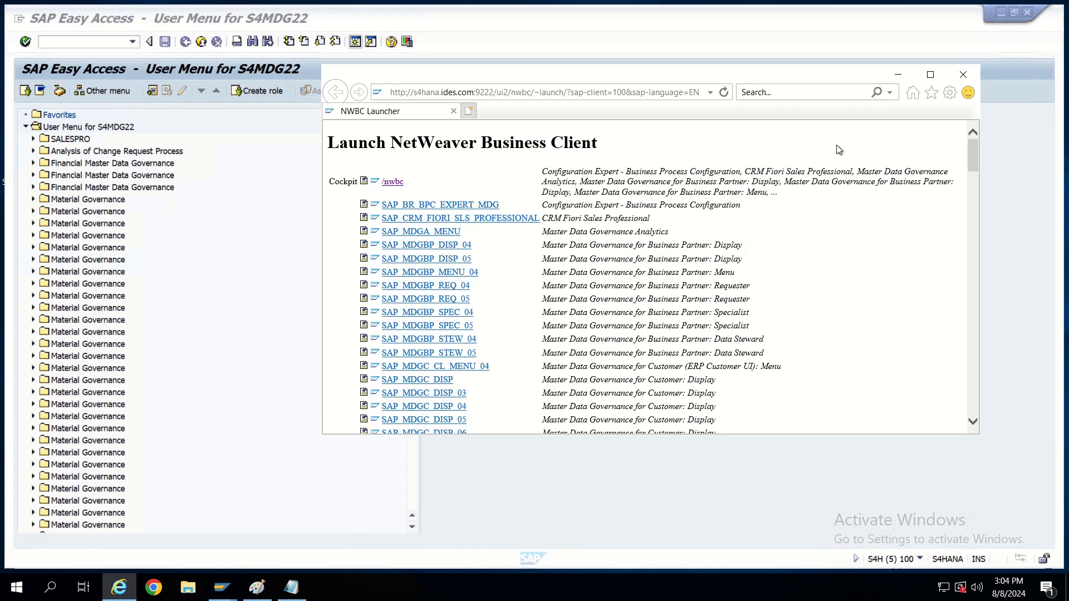
click(930, 75)
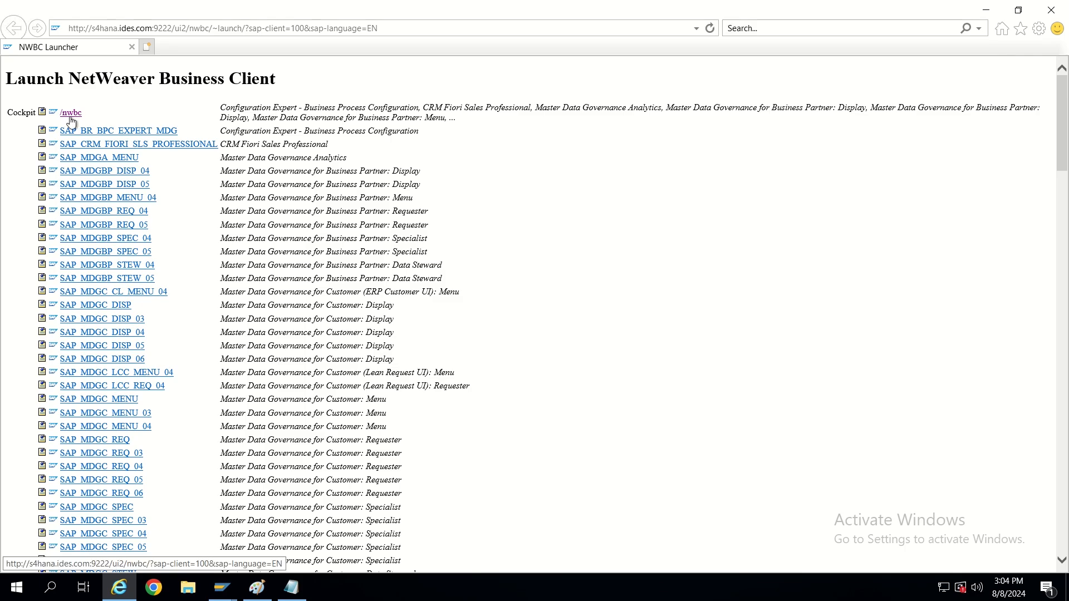
Look through the launcher's role list, then open the /nwbc cockpit and view its further work centers.
scroll(109, 396, down, 8)
scroll(110, 396, down, 16)
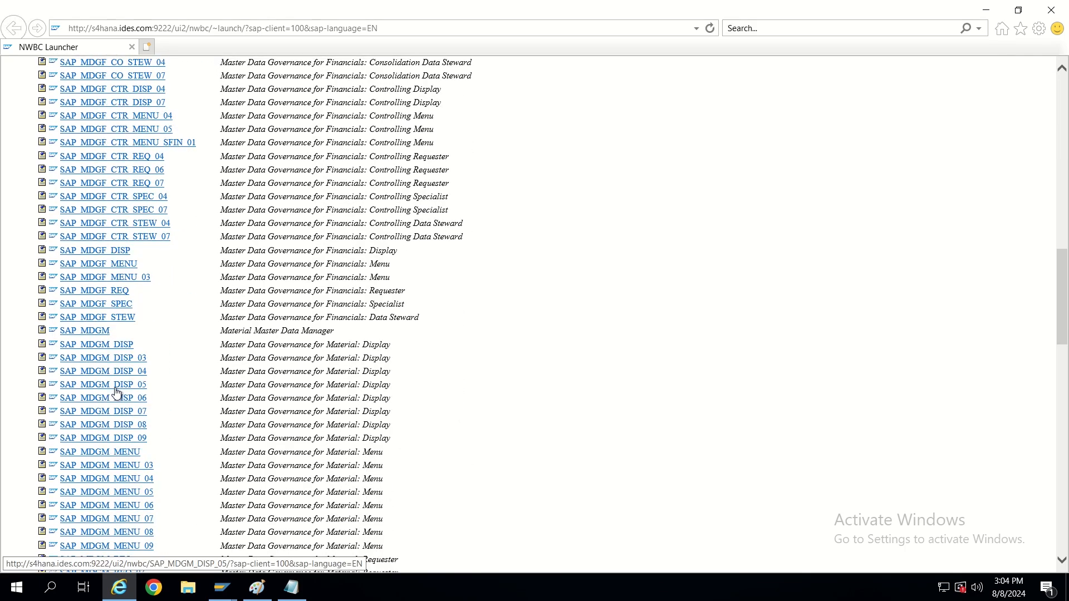
scroll(117, 392, down, 8)
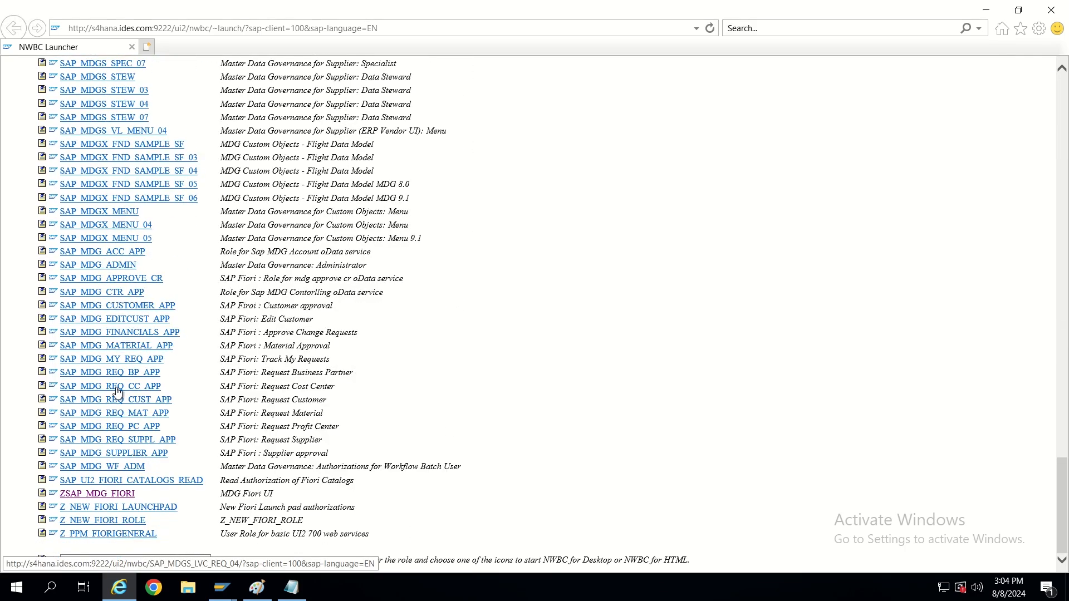
scroll(117, 391, up, 20)
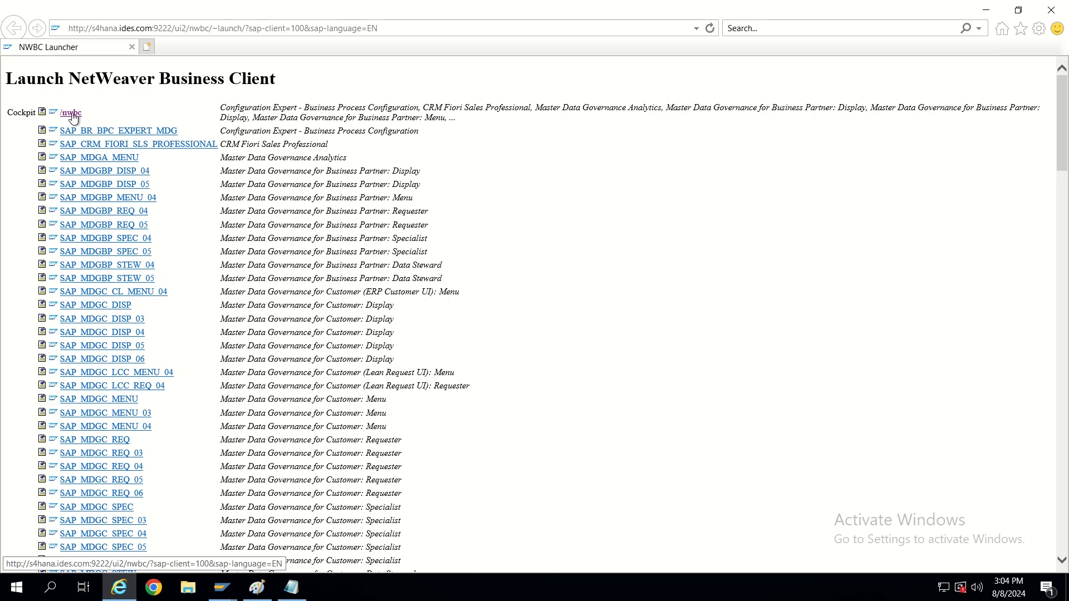
click(71, 113)
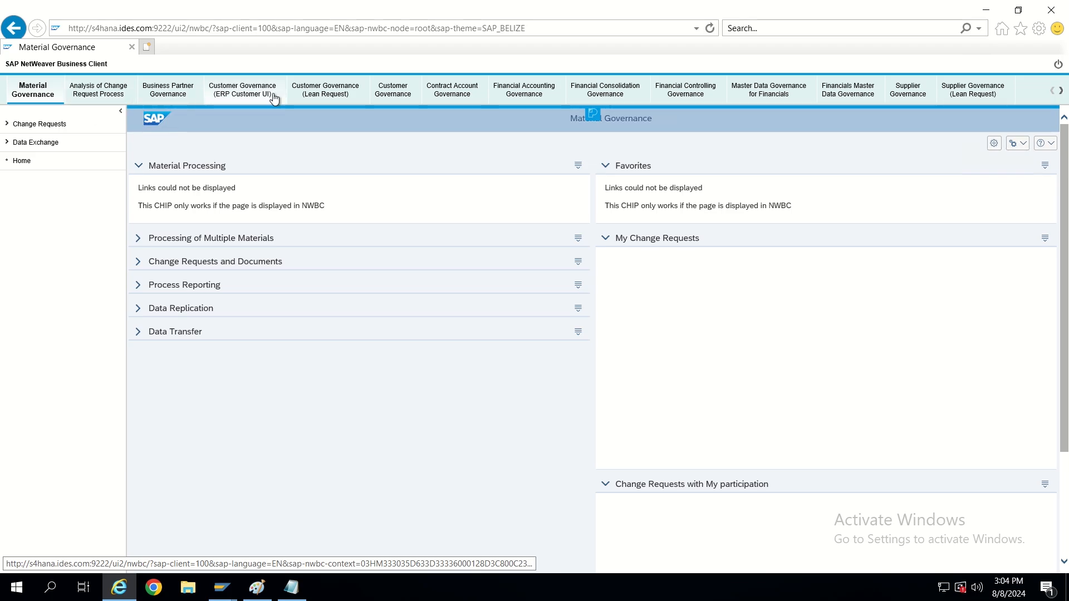
click(1063, 90)
click(1063, 92)
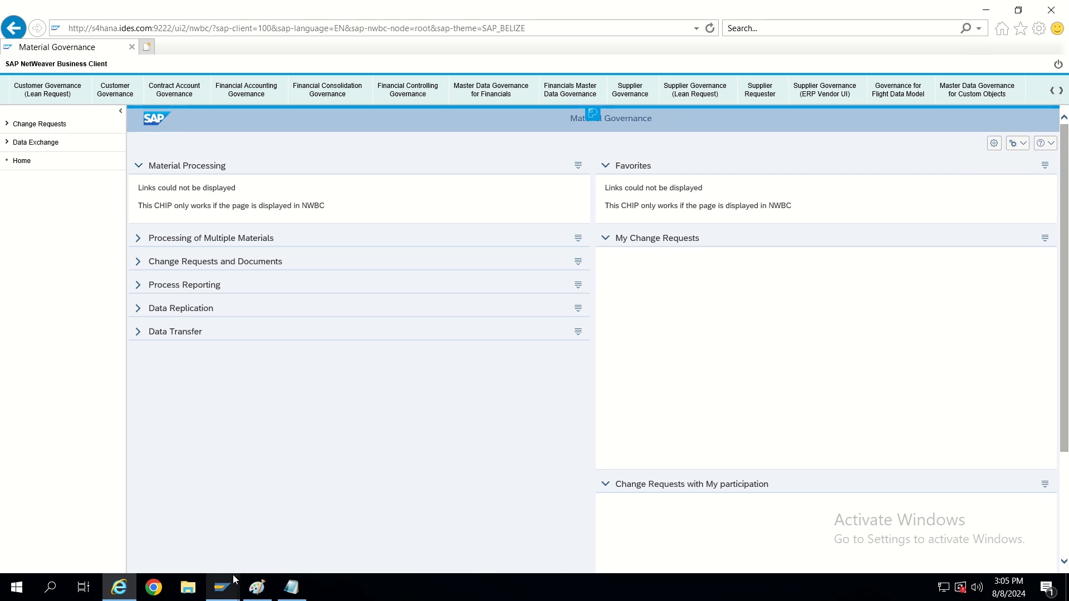
Switch back to SAP Easy Access, maximize the window and start transaction su01 for user maintenance.
mouse_move(222, 585)
click(232, 540)
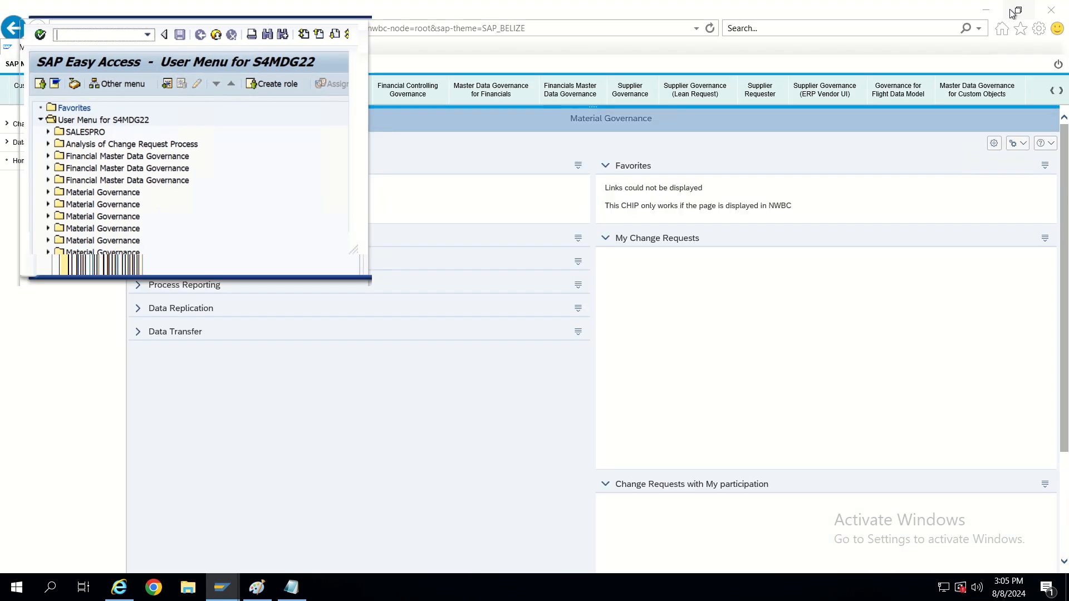
click(1014, 12)
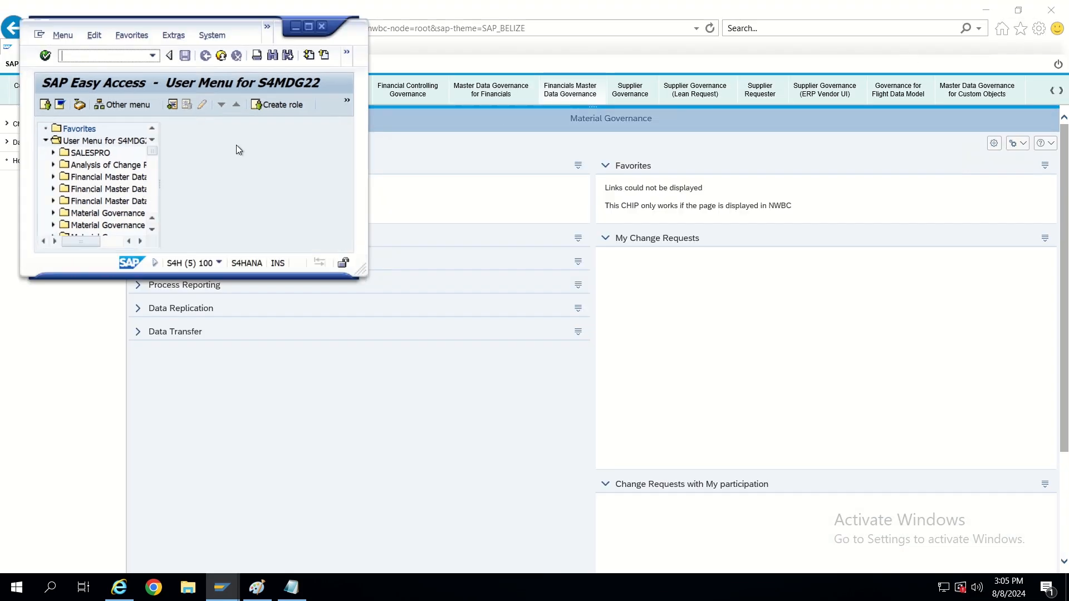
click(309, 26)
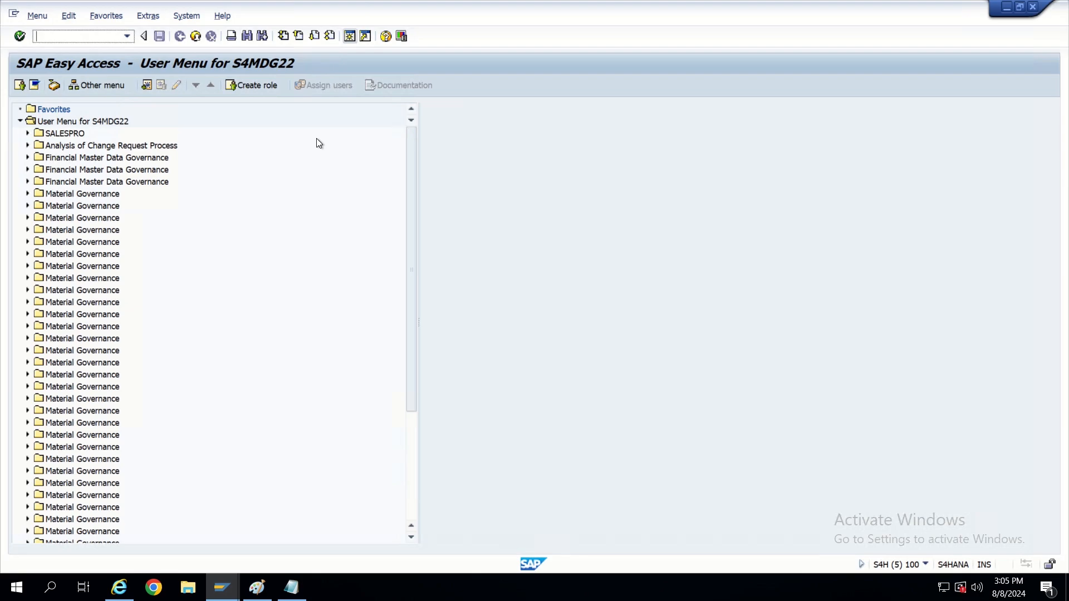
text(su01)
key(Return)
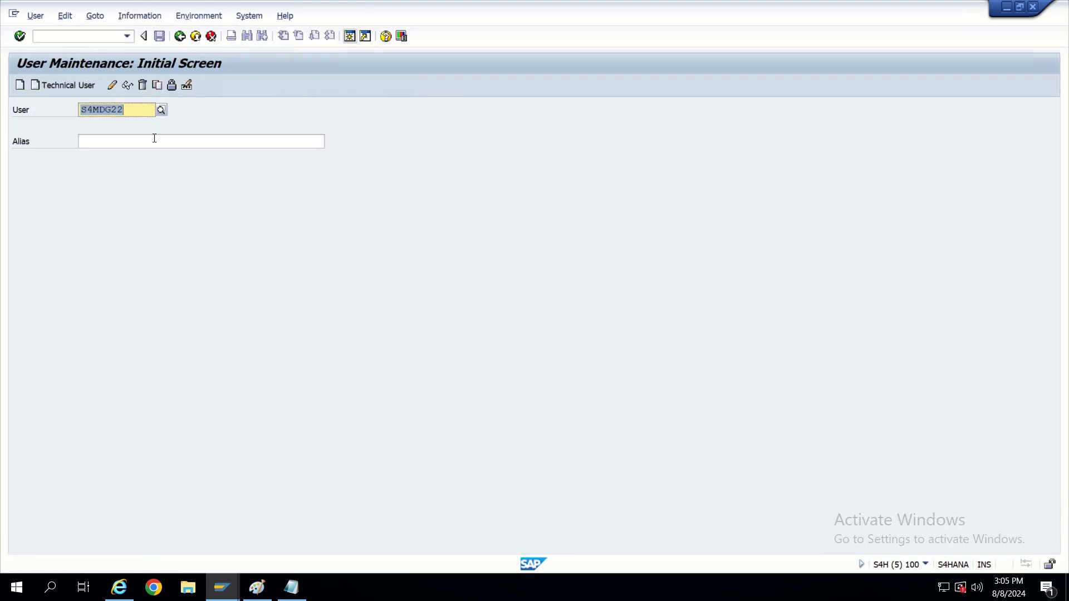
Check the logged-on user ID in the system status details and close them.
drag(133, 110, 55, 112)
click(248, 17)
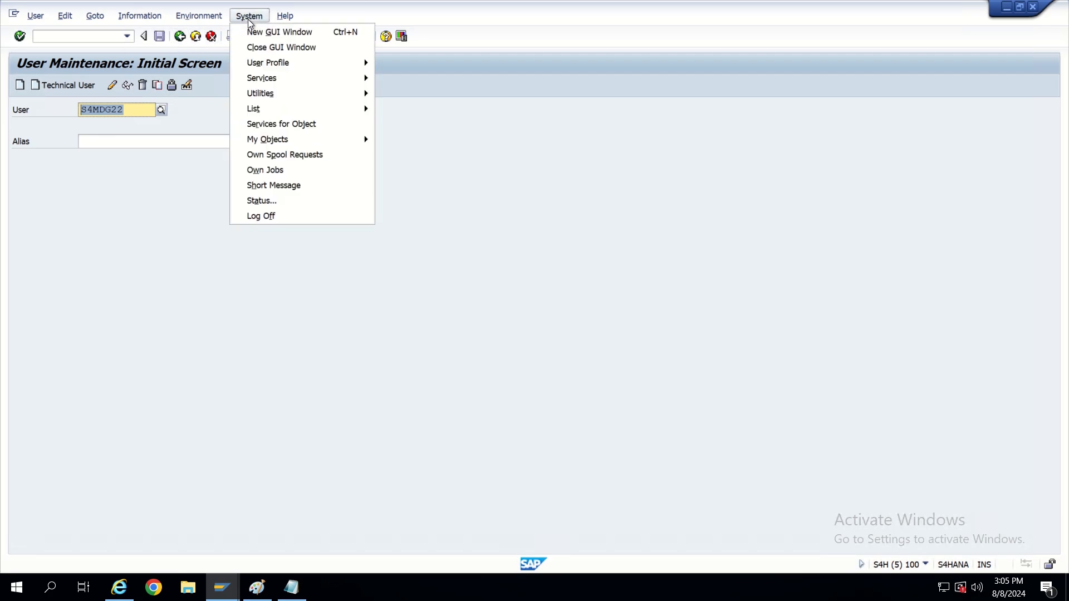
click(272, 200)
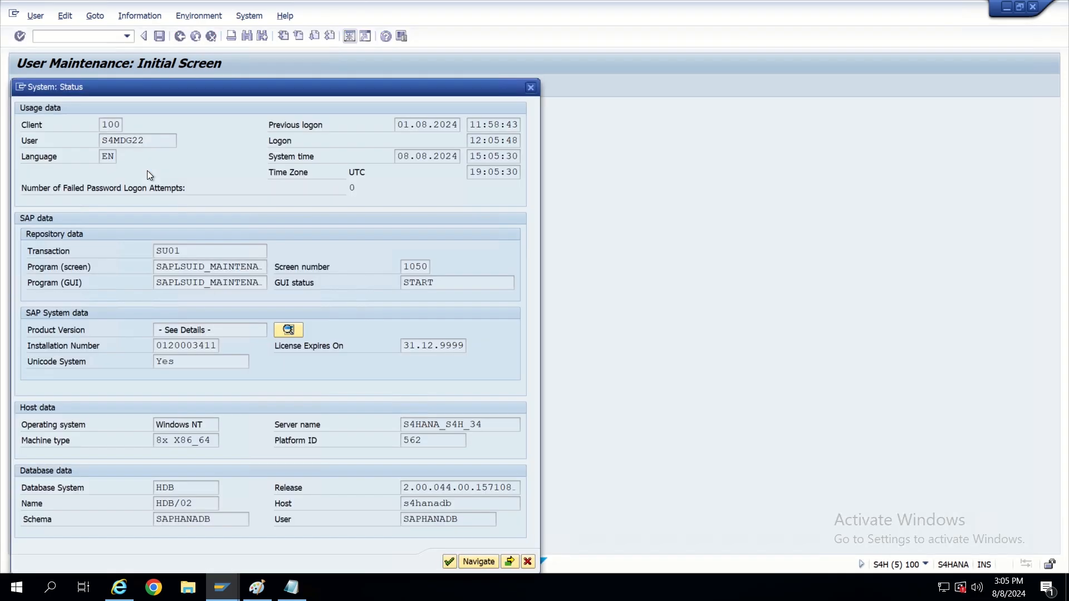
drag(158, 135, 4, 163)
click(154, 139)
click(532, 87)
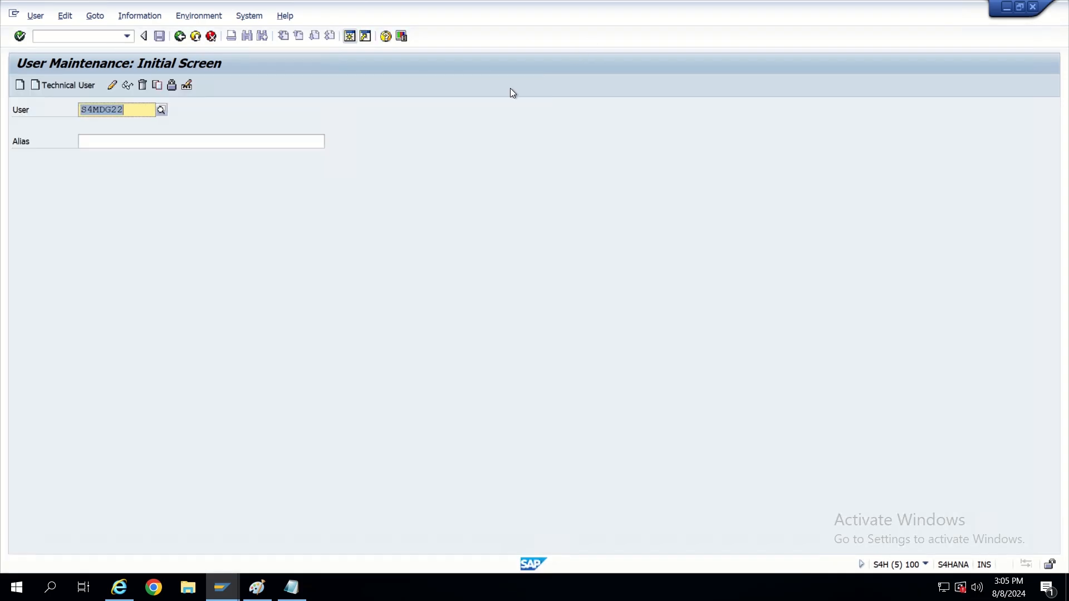
Display the logged-on user's record and examine the complete list of assigned roles.
click(136, 114)
click(132, 86)
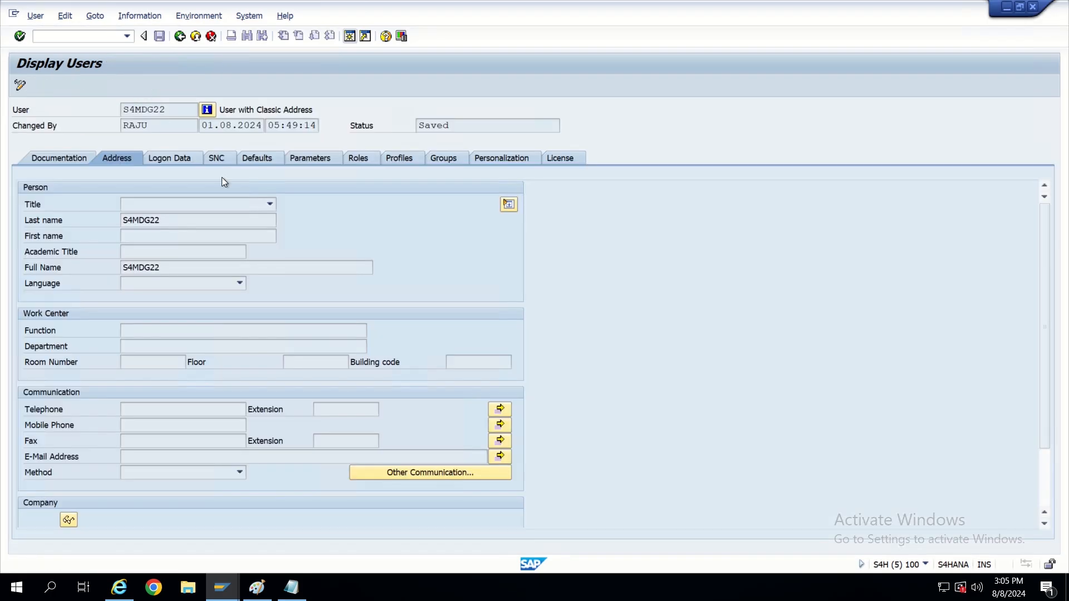
click(357, 158)
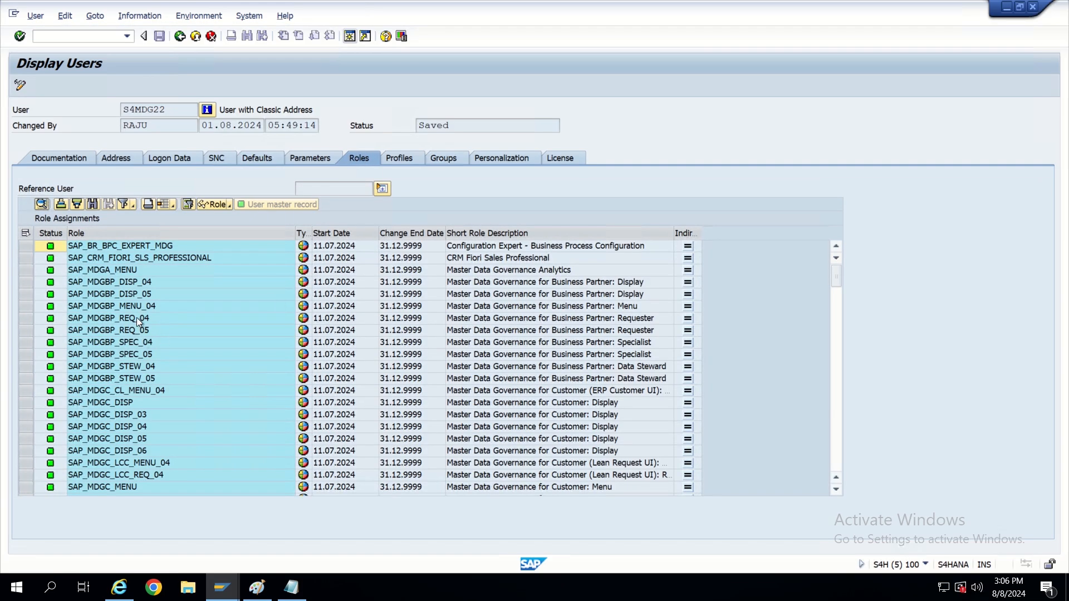
scroll(136, 318, down, 4)
scroll(136, 317, up, 4)
scroll(105, 276, down, 7)
scroll(105, 276, down, 20)
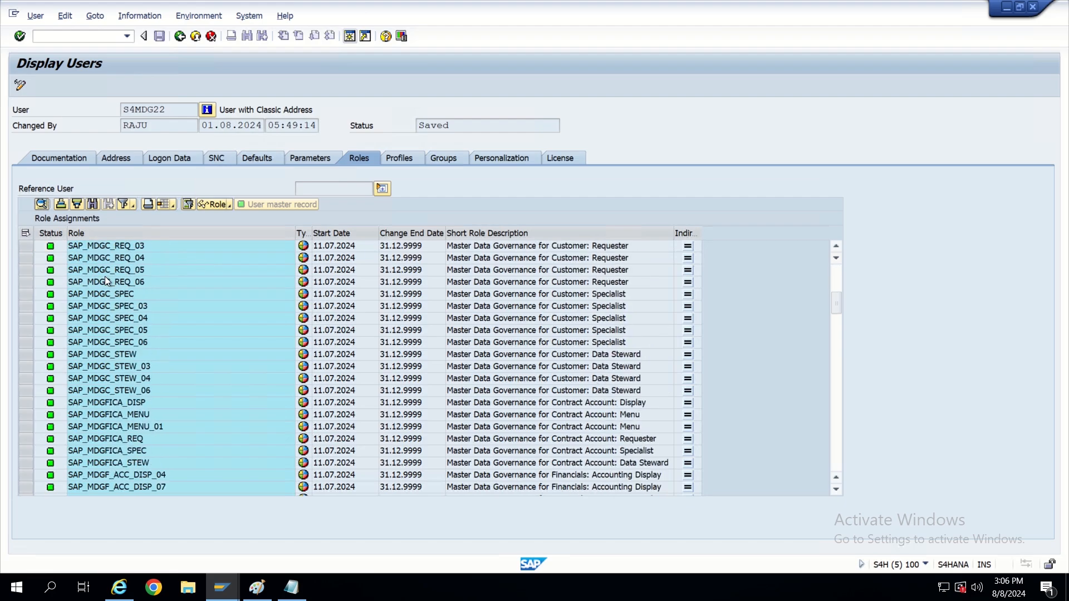
scroll(117, 284, down, 20)
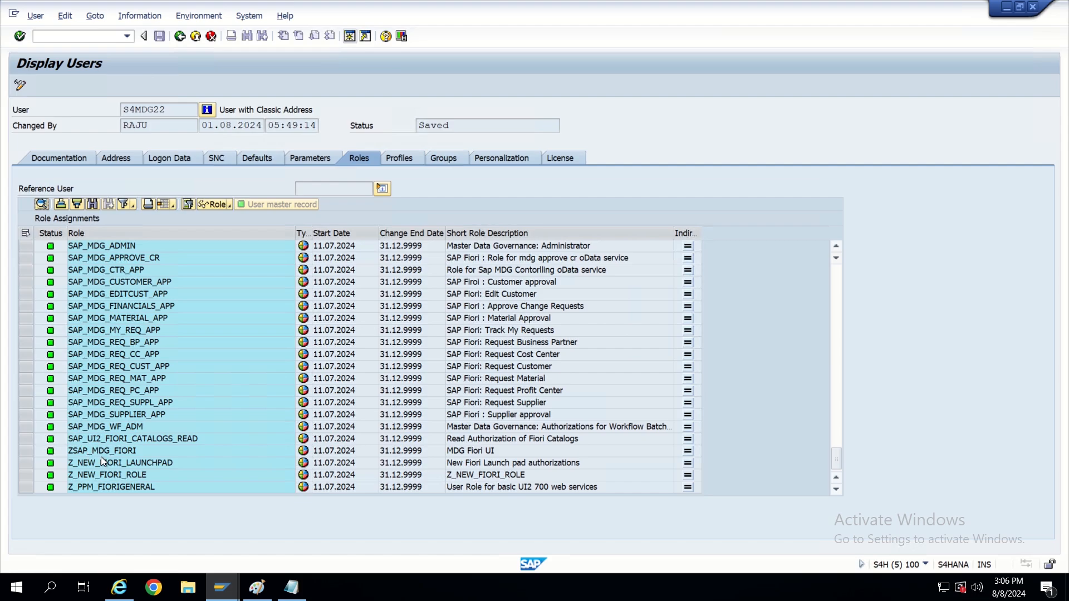
Open the role ZSAP_MDG_FIORI from the assignments and put its role menu into change mode.
double_click(102, 453)
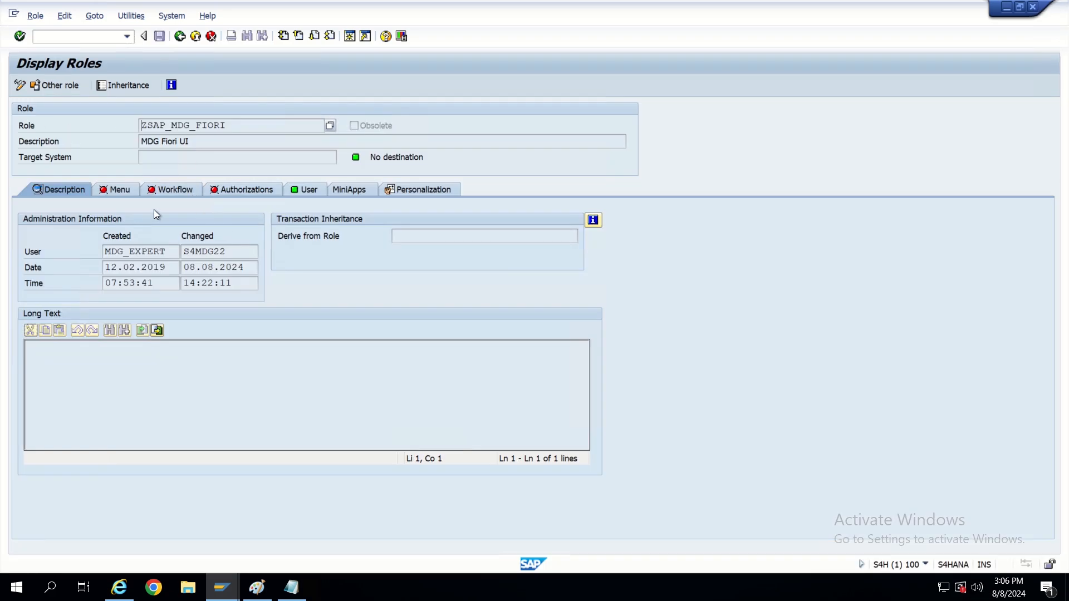
click(120, 189)
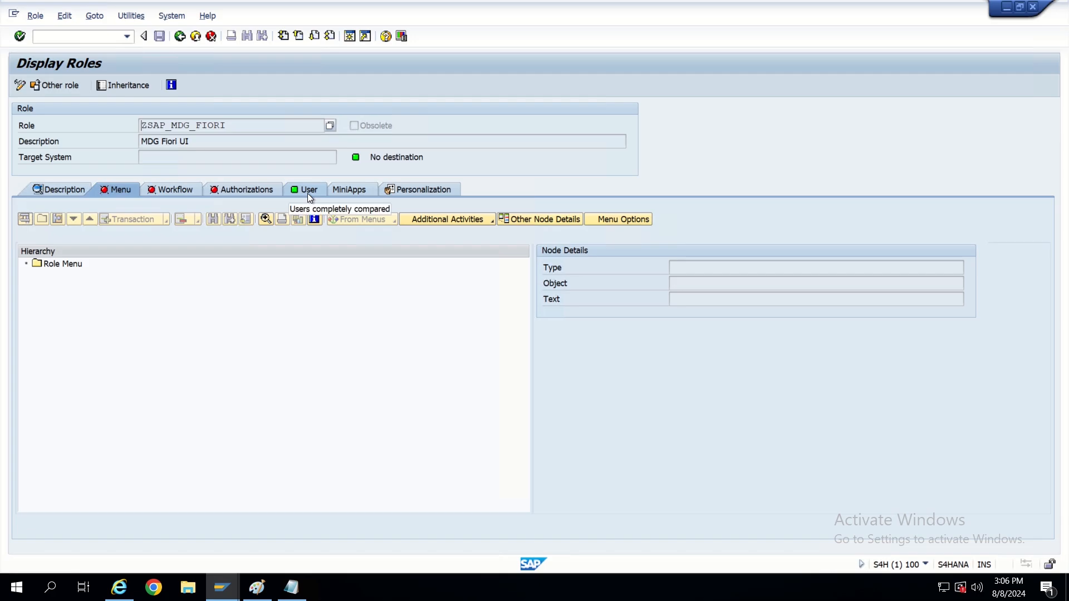
click(307, 192)
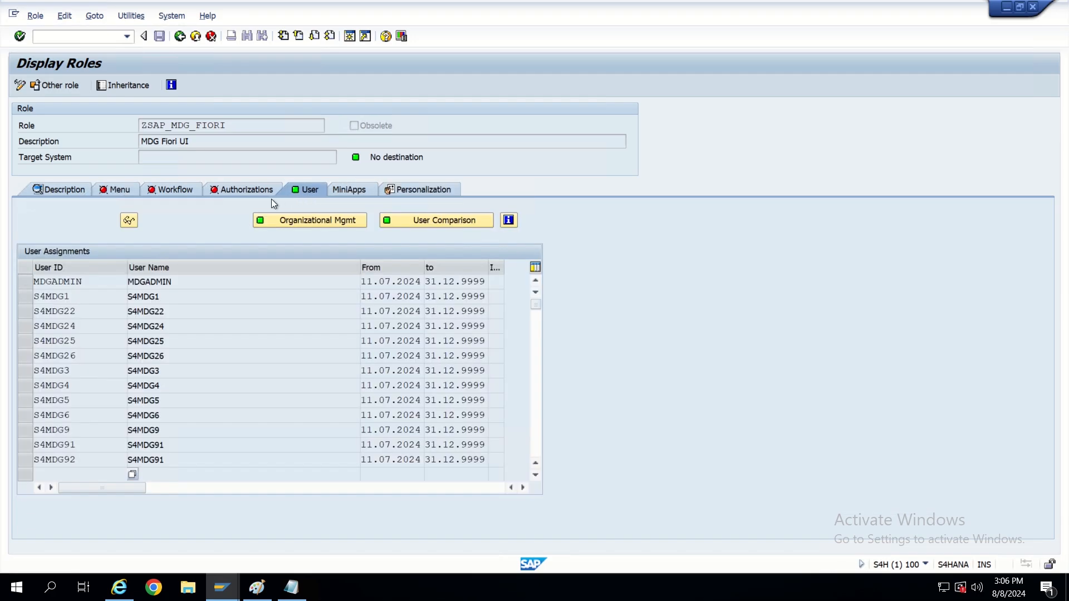
click(122, 192)
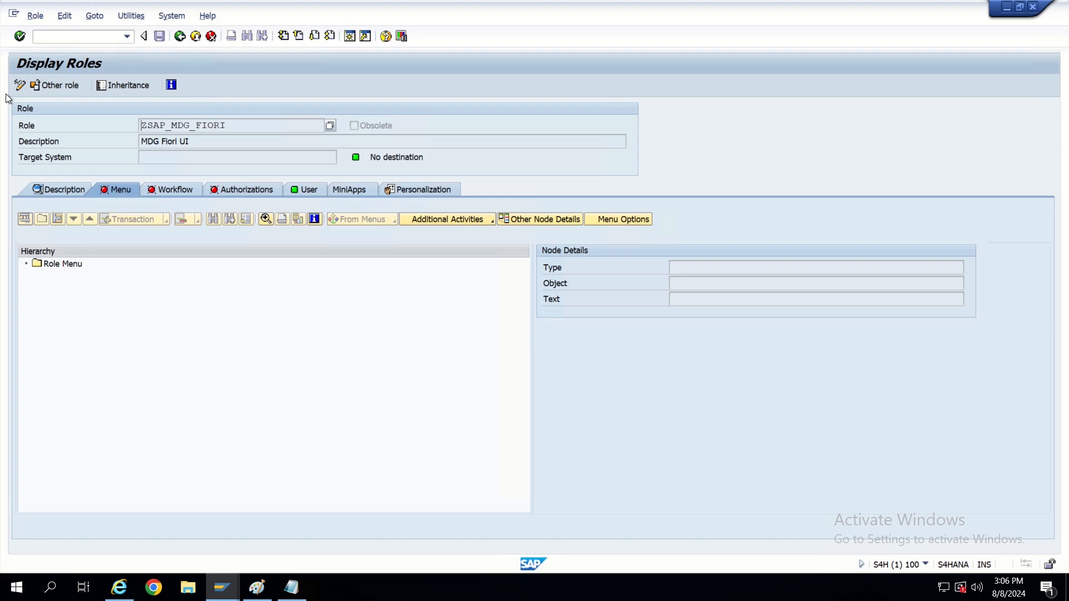
click(21, 84)
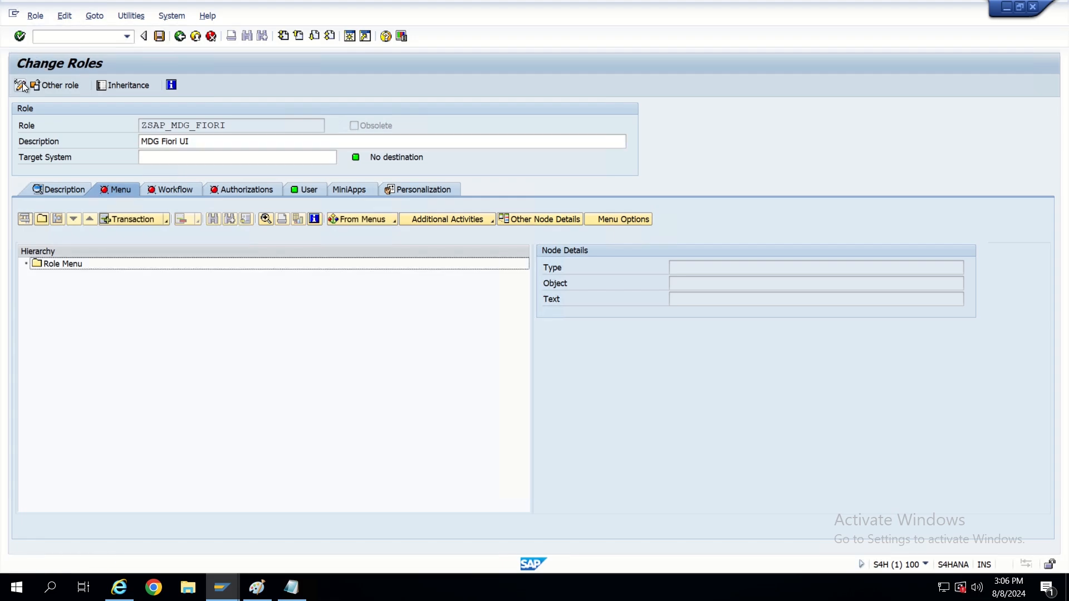
Create a folder named "Transaction for BP" under the Role Menu node.
click(69, 264)
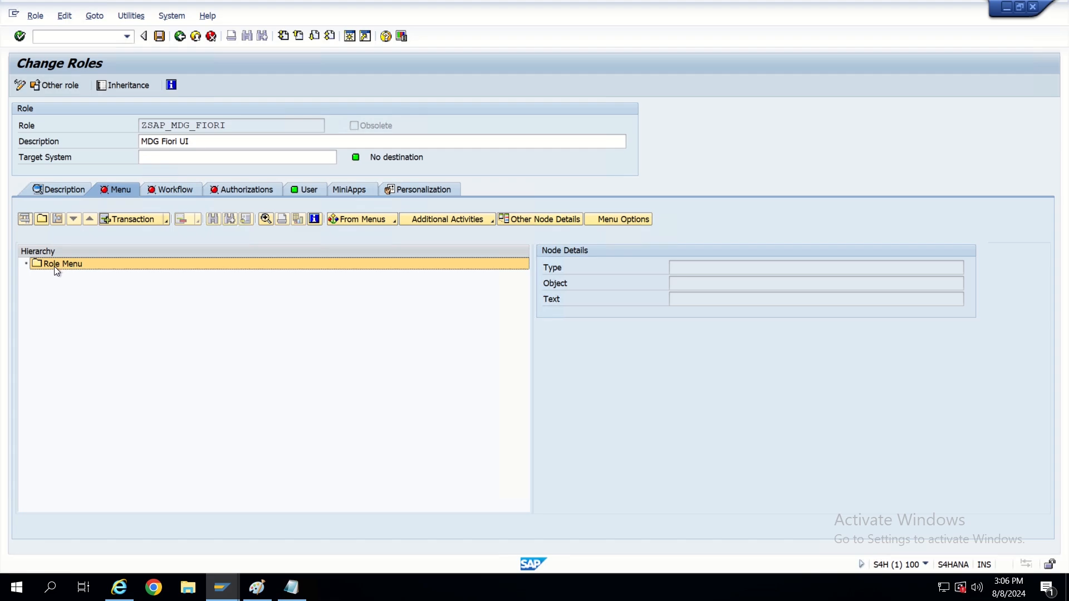
click(43, 221)
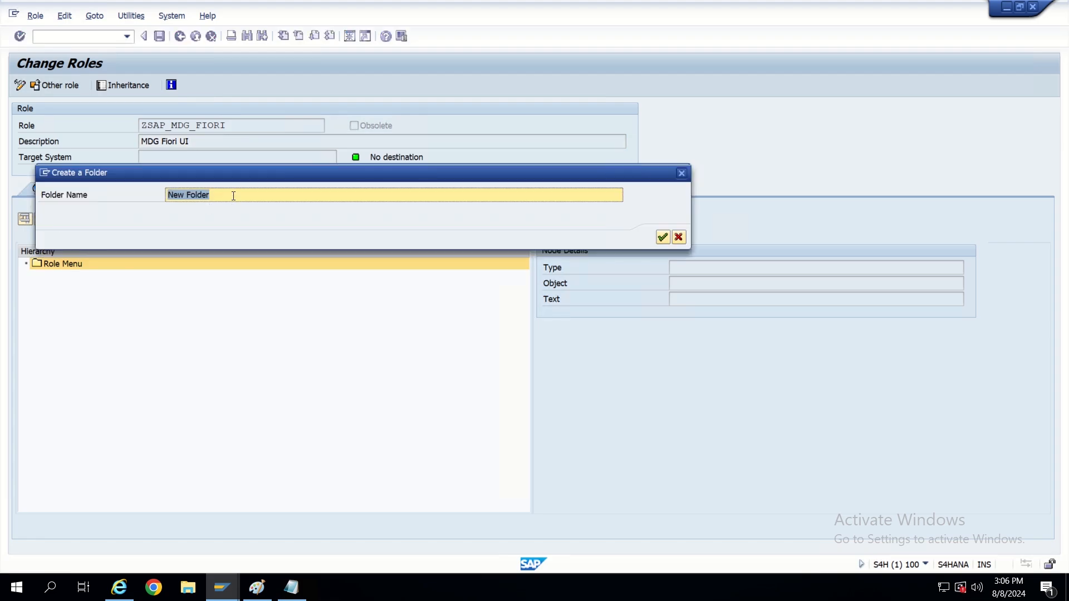
click(231, 196)
key(BackSpace)
key(BackSpace)
key(BackSpace)
key(BackSpace)
key(BackSpace)
key(BackSpace)
key(BackSpace)
key(BackSpace)
key(BackSpace)
key(BackSpace)
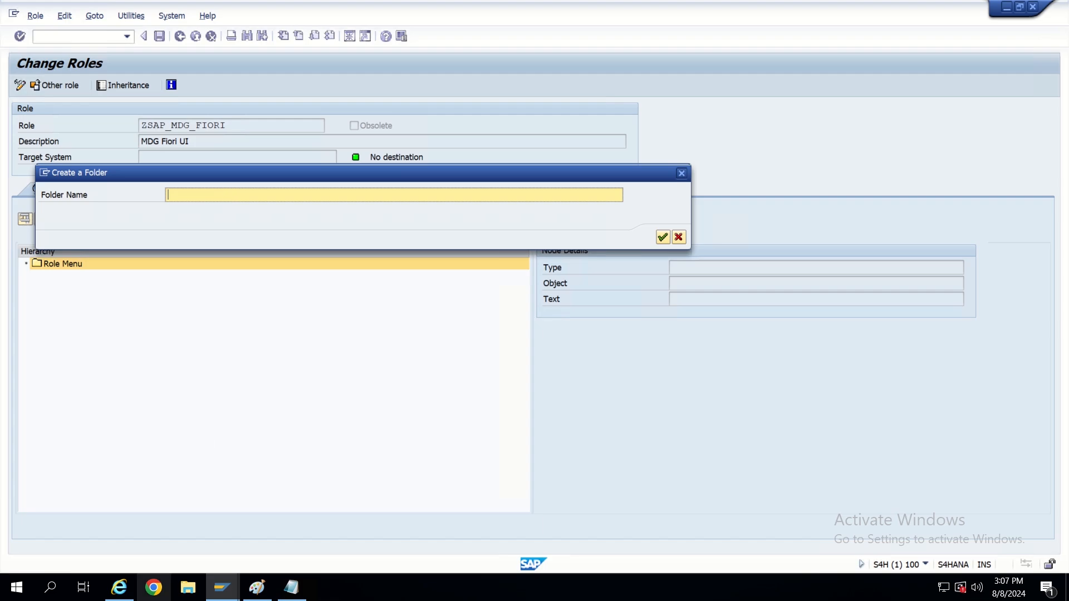
click(132, 594)
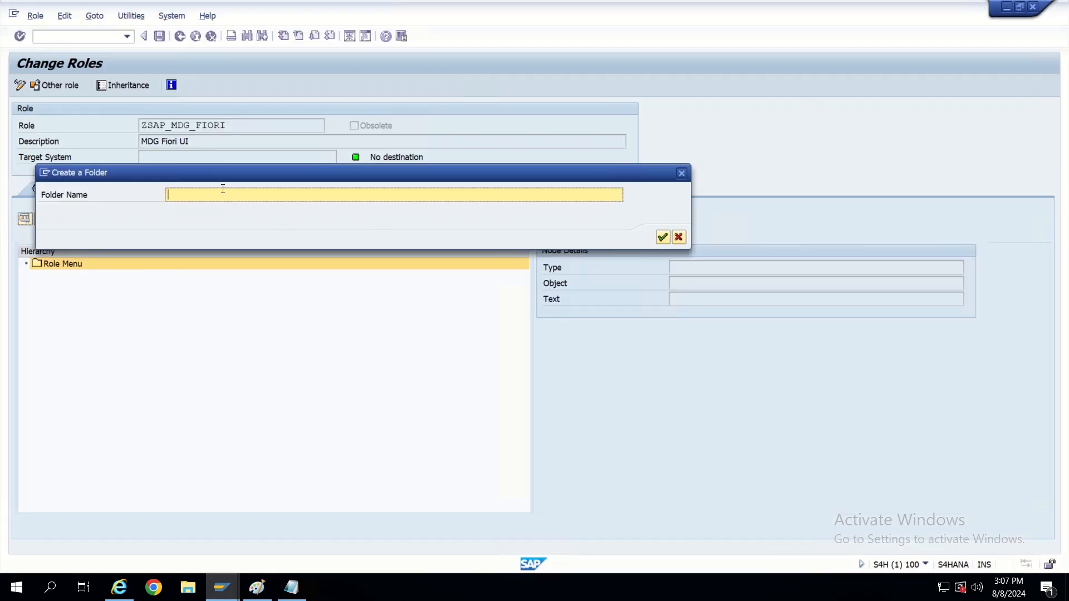
text(Transaction for M)
key(BackSpace)
text(M)
key(BackSpace)
text(BP)
click(661, 237)
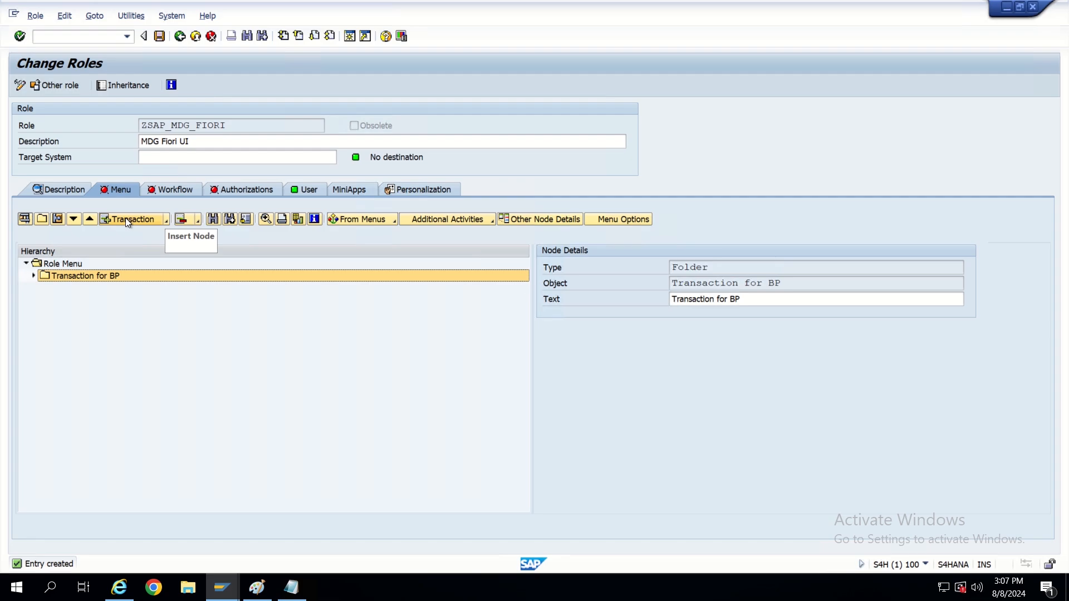
Assign transaction code BP to the "Transaction for BP" folder and save the role.
click(166, 220)
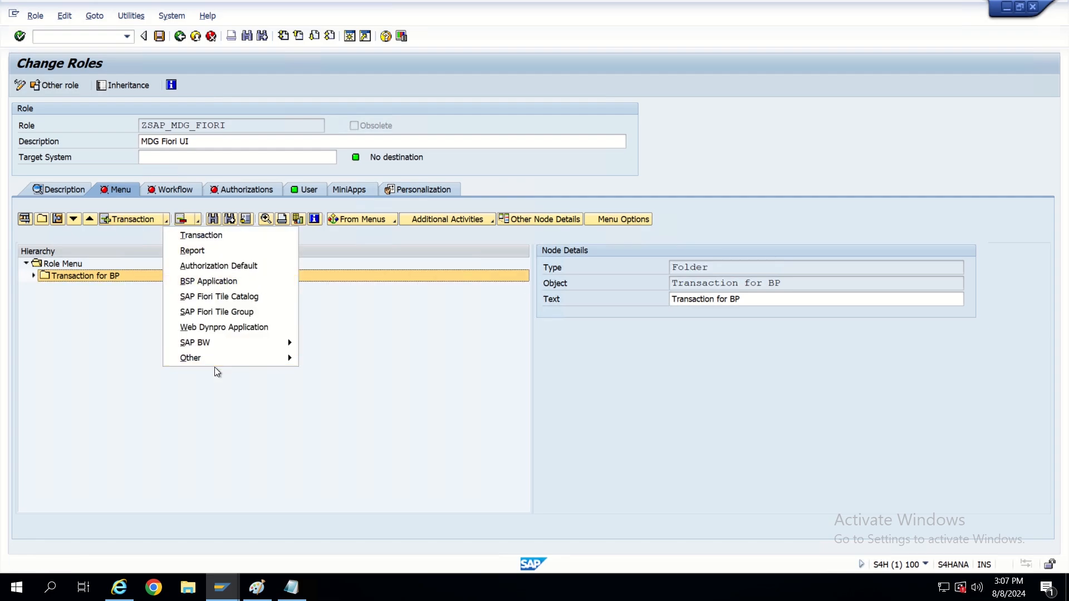
click(201, 236)
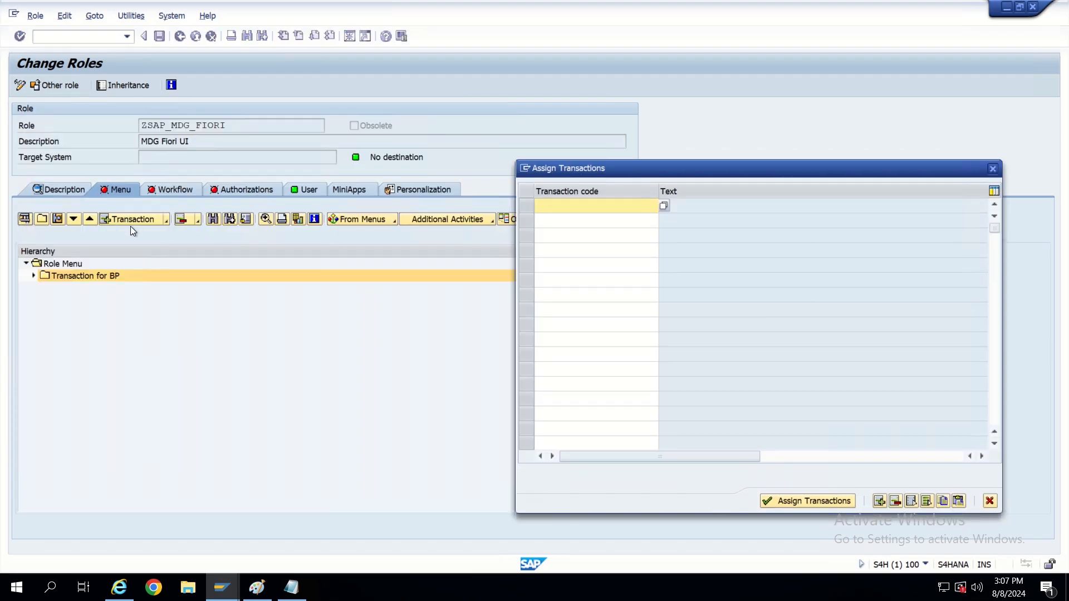
drag(568, 165, 353, 178)
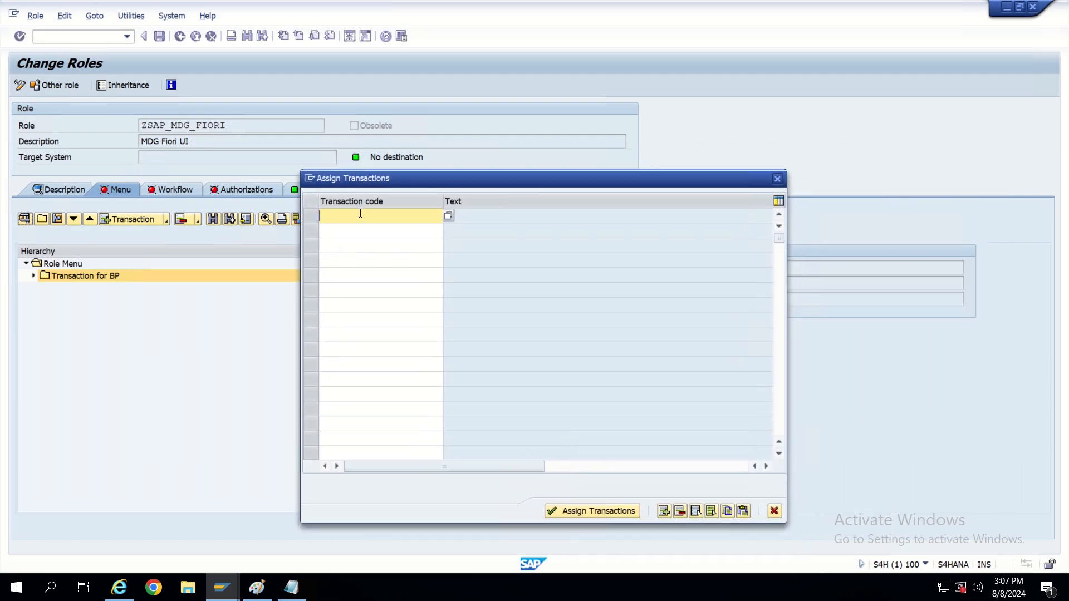
key(Down)
key(Down)
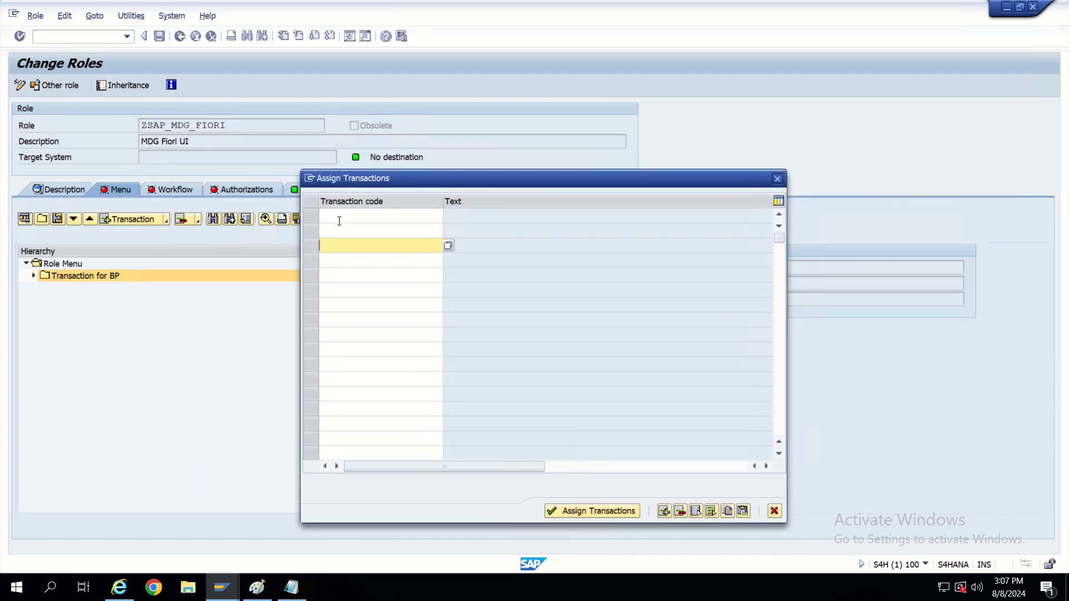
click(339, 220)
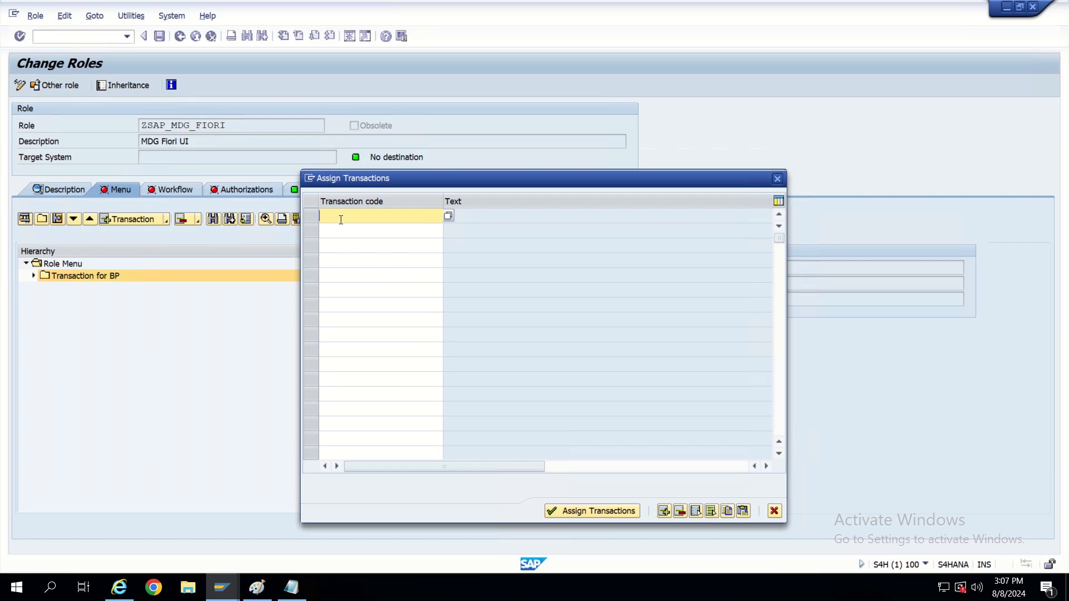
text(b)
key(BackSpace)
key(BackSpace)
key(BackSpace)
text(BP)
click(595, 511)
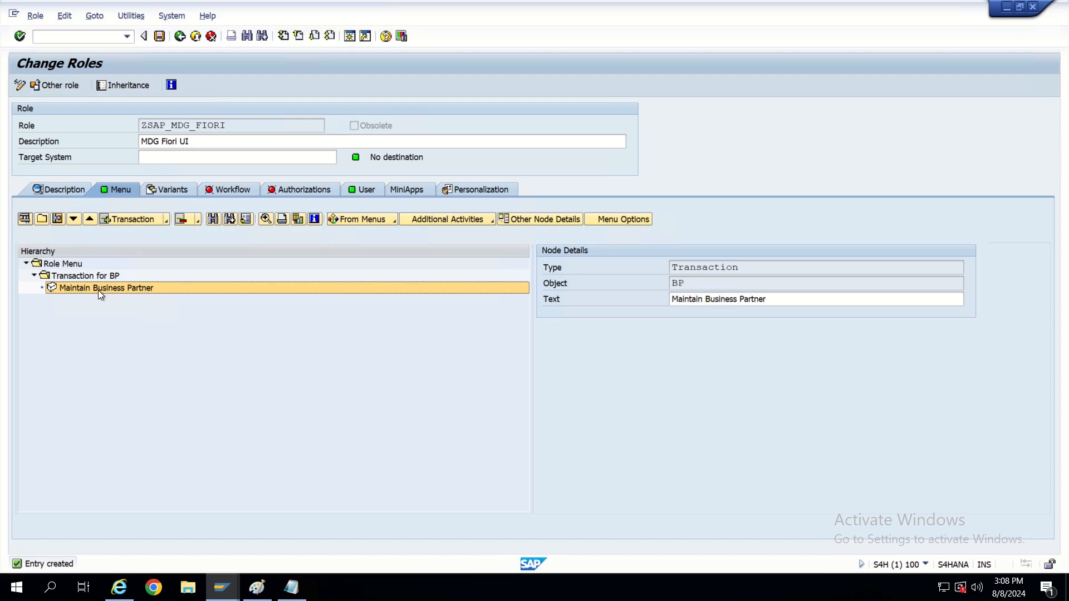
click(163, 39)
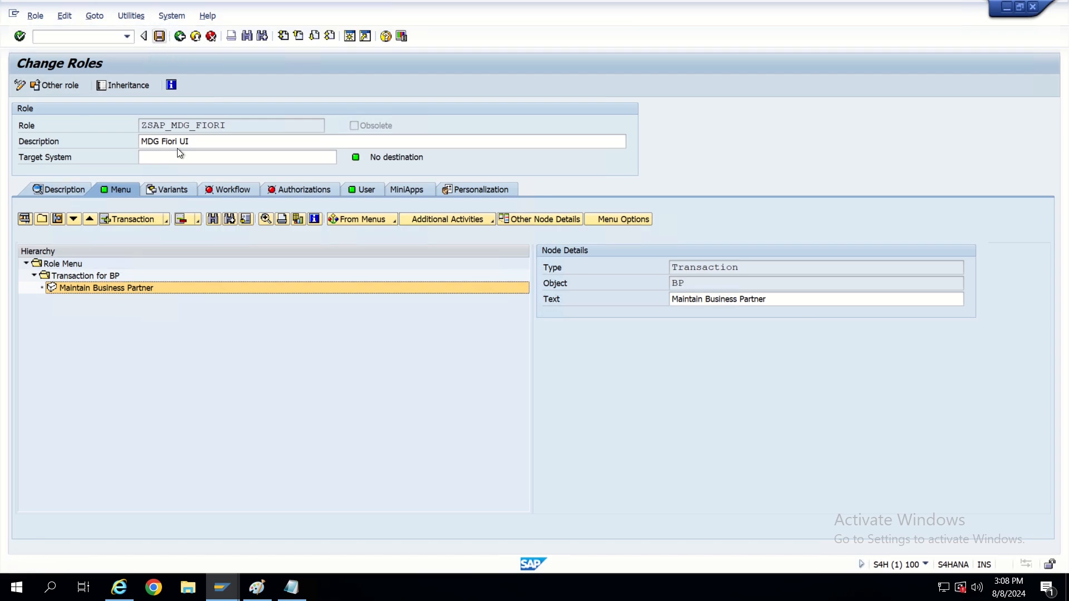
Switch to the NetWeaver Business Client in the browser, reload it, and open the "Transaction for BP" entry.
key(alt+Tab)
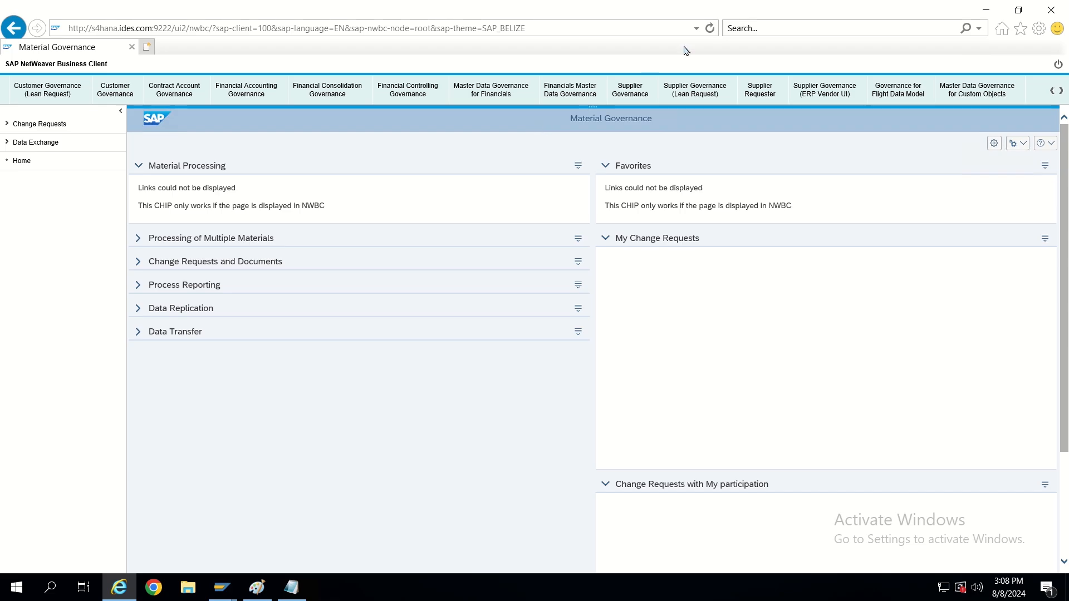
click(710, 28)
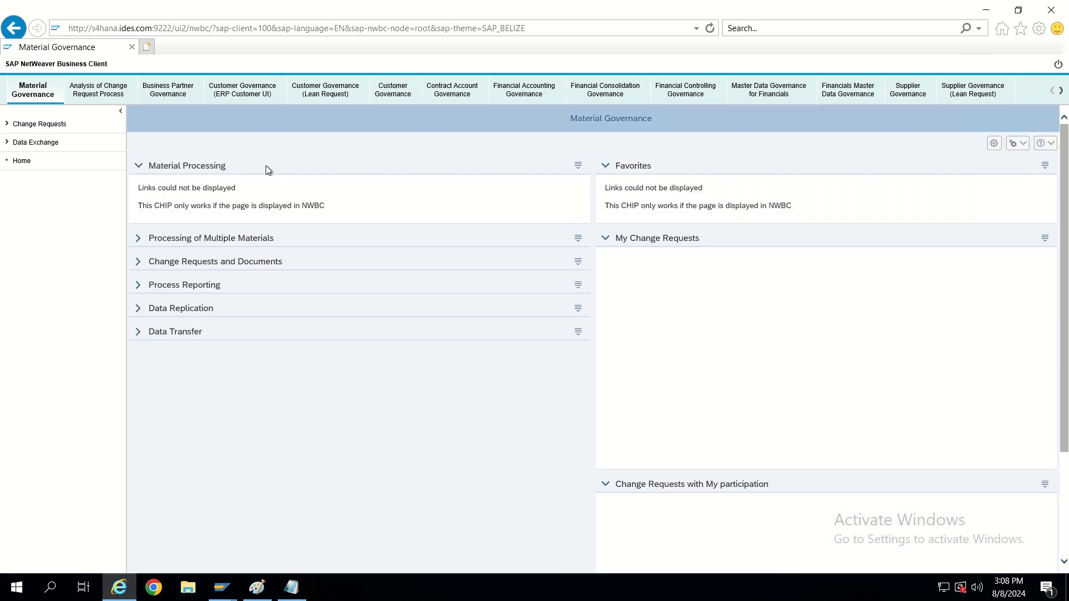
click(1061, 94)
click(1061, 94)
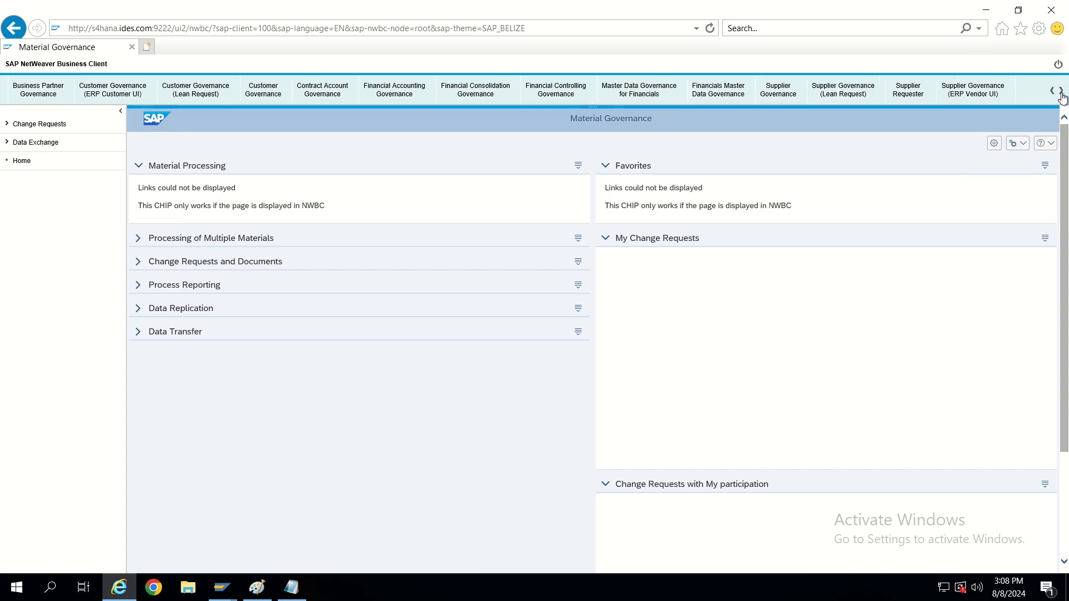
click(1061, 94)
click(1062, 93)
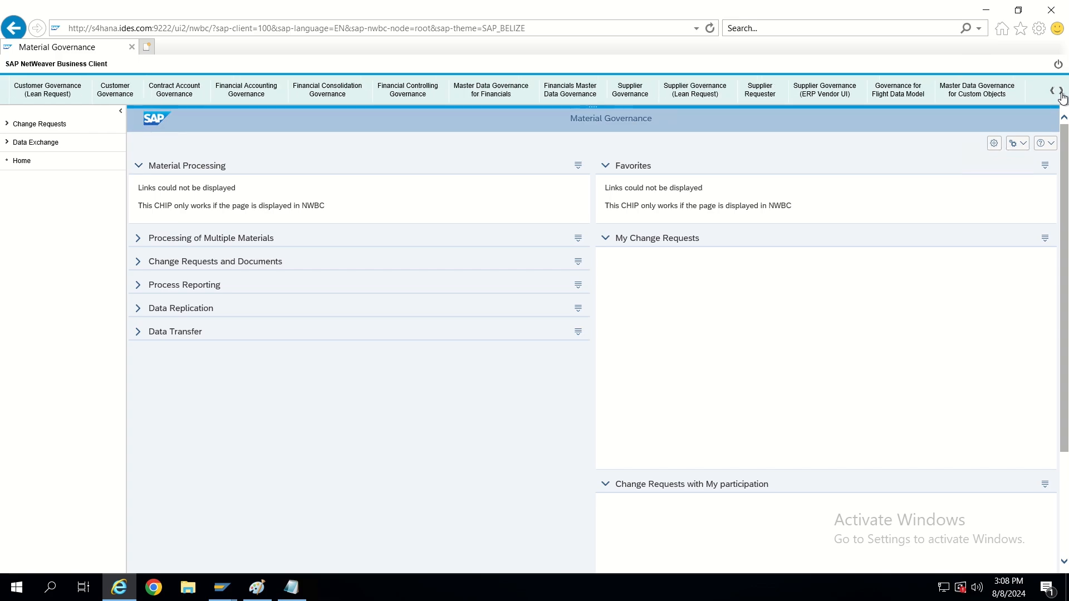
click(1062, 93)
click(1061, 93)
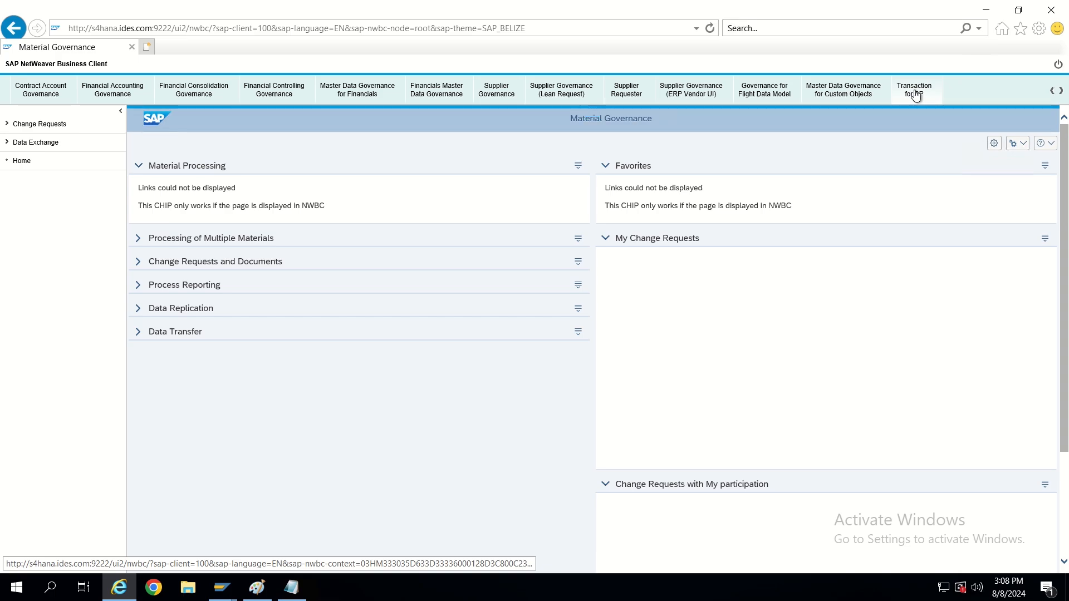
click(1062, 93)
click(1062, 93)
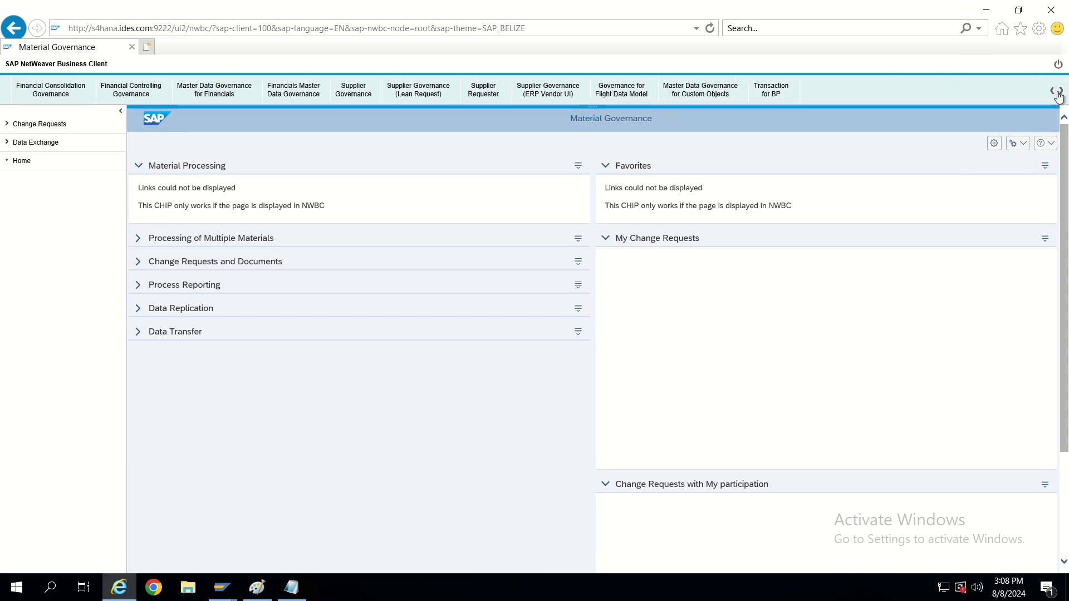
click(1062, 94)
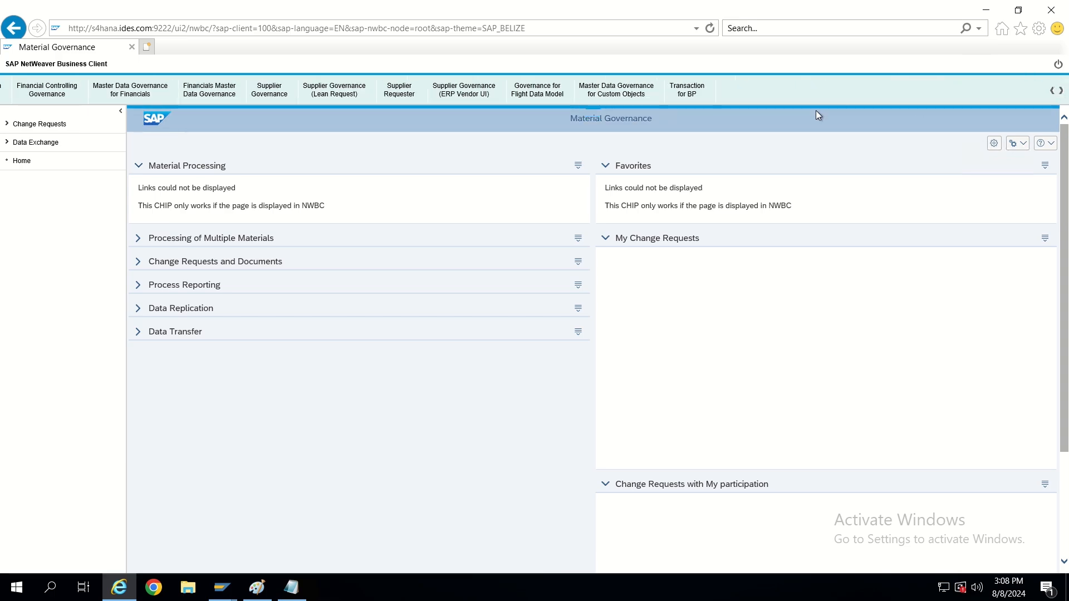
click(695, 98)
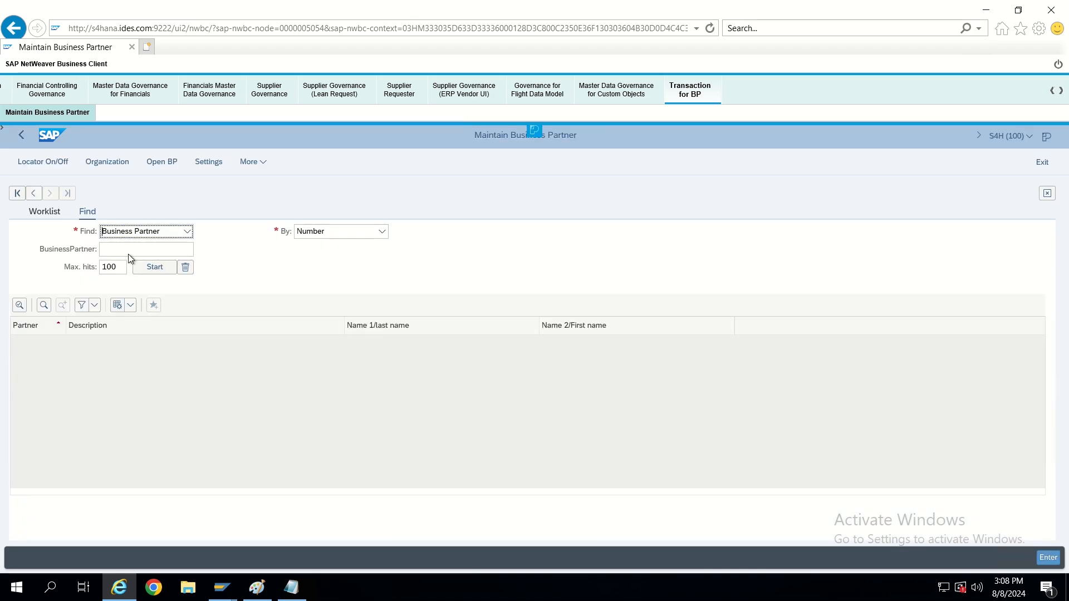
Search for business partner number 1 and display its record to review the address data.
click(122, 248)
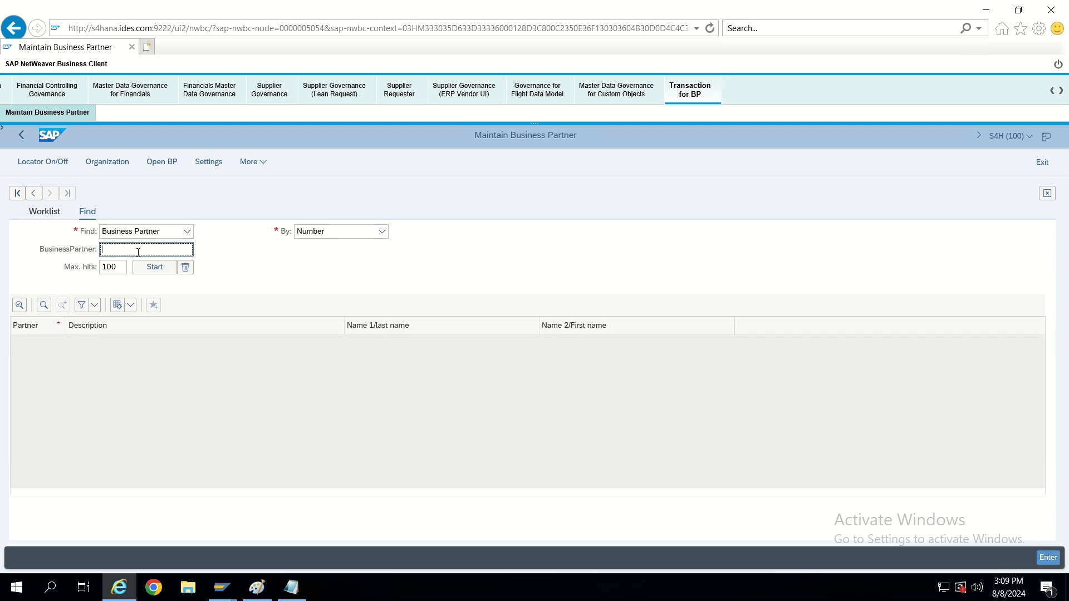
text(1213)
click(154, 270)
key(BackSpace)
key(BackSpace)
key(BackSpace)
click(145, 270)
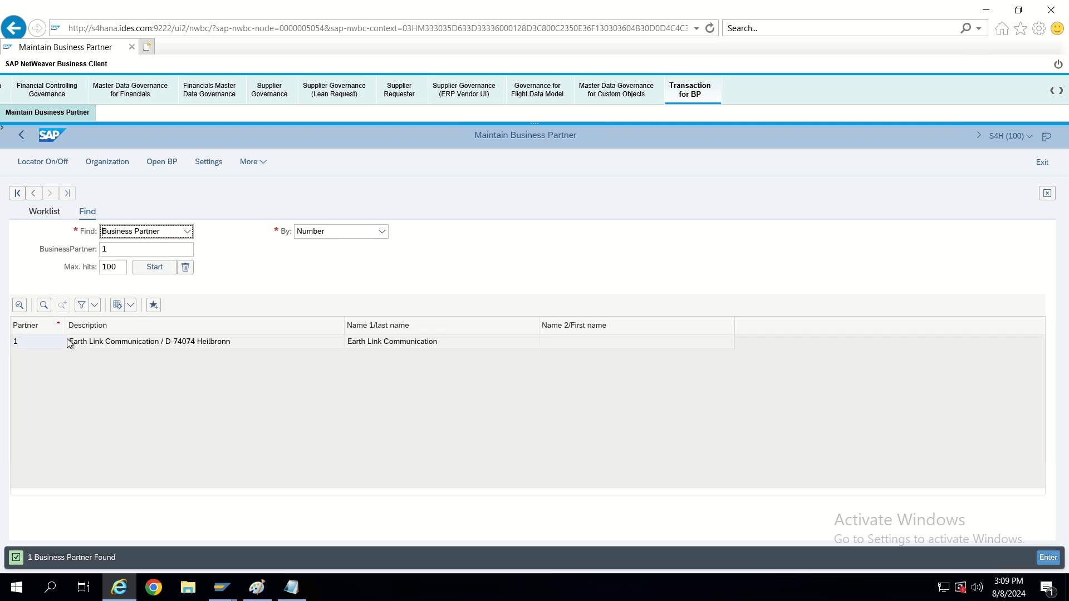
click(60, 343)
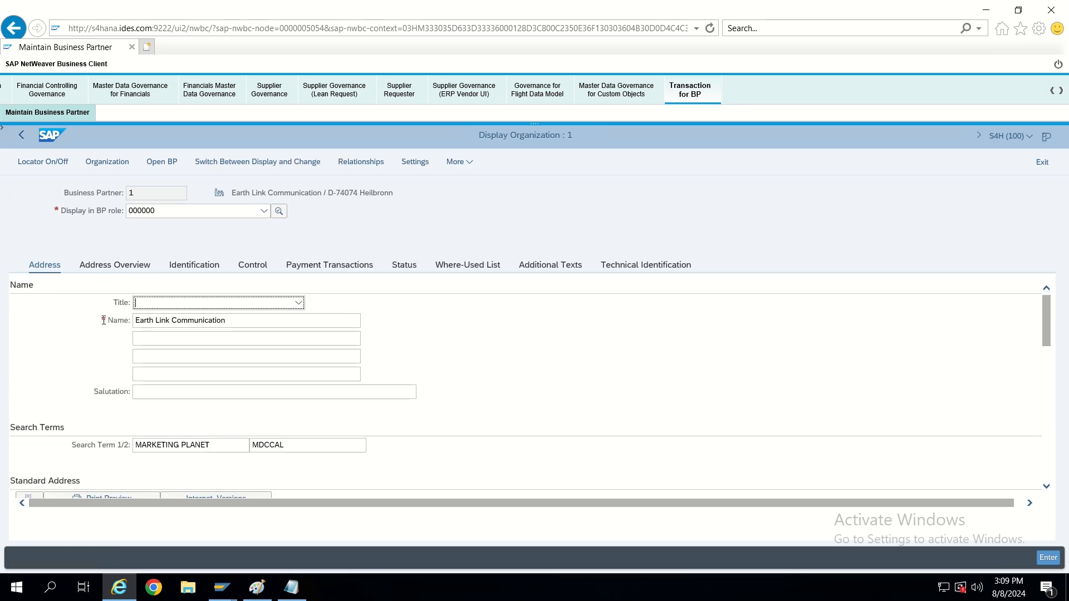
scroll(104, 320, down, 3)
scroll(104, 320, up, 3)
scroll(104, 320, down, 7)
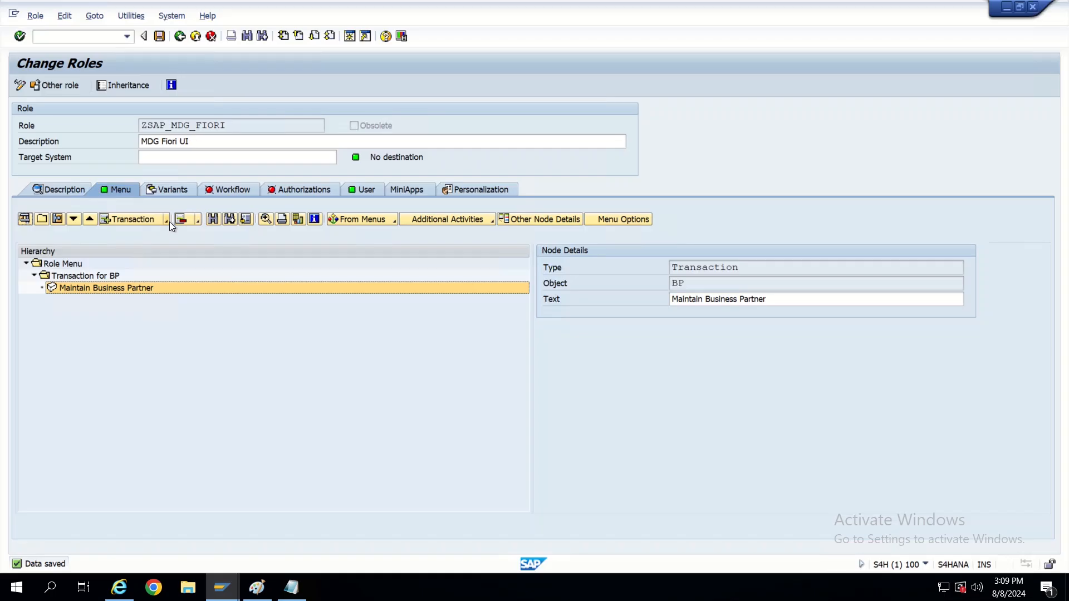
Back in the Change Roles window of SAP GUI, create a folder named "Report for idoc" under the Role Menu node.
click(169, 218)
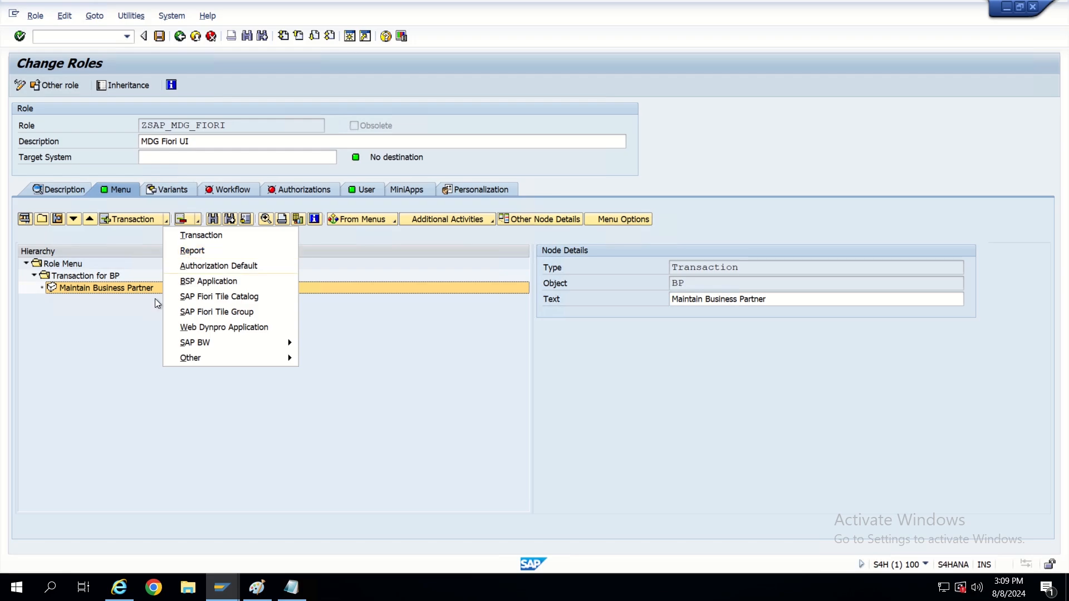
click(95, 352)
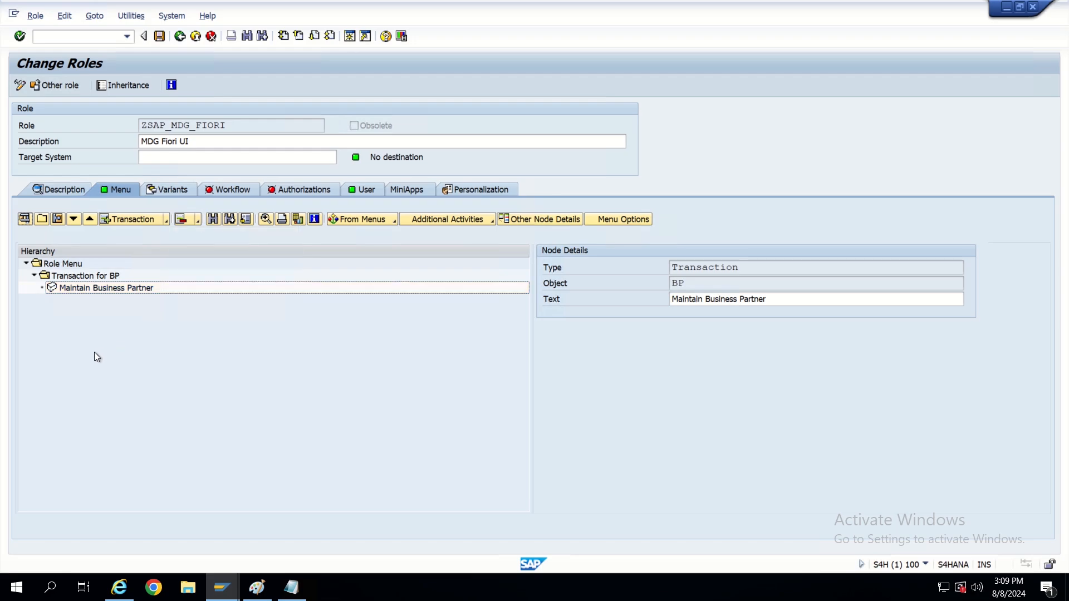
click(68, 265)
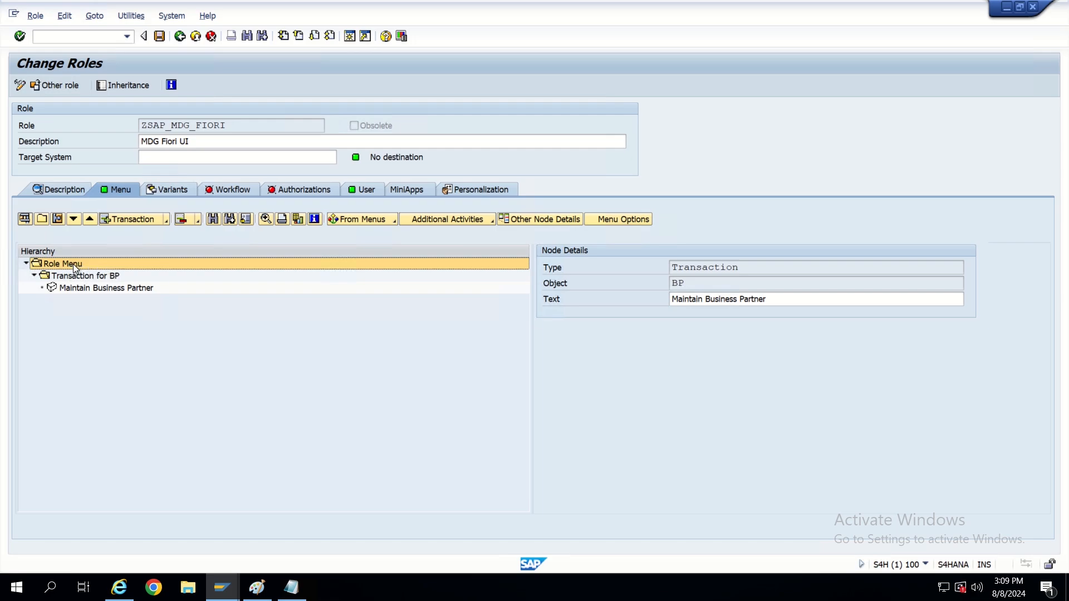
click(45, 218)
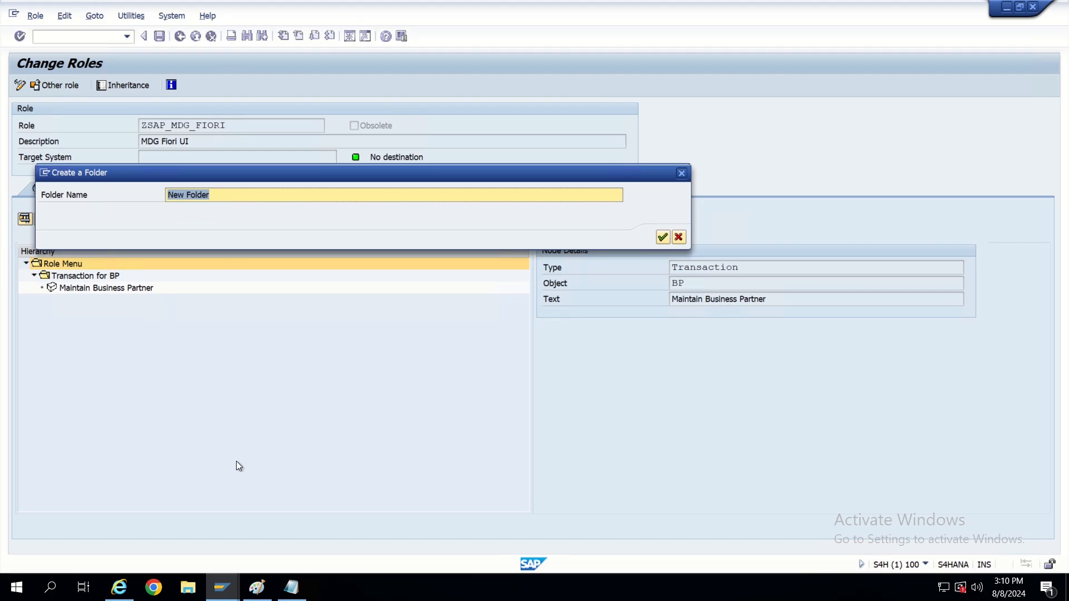
mouse_move(117, 589)
click(120, 523)
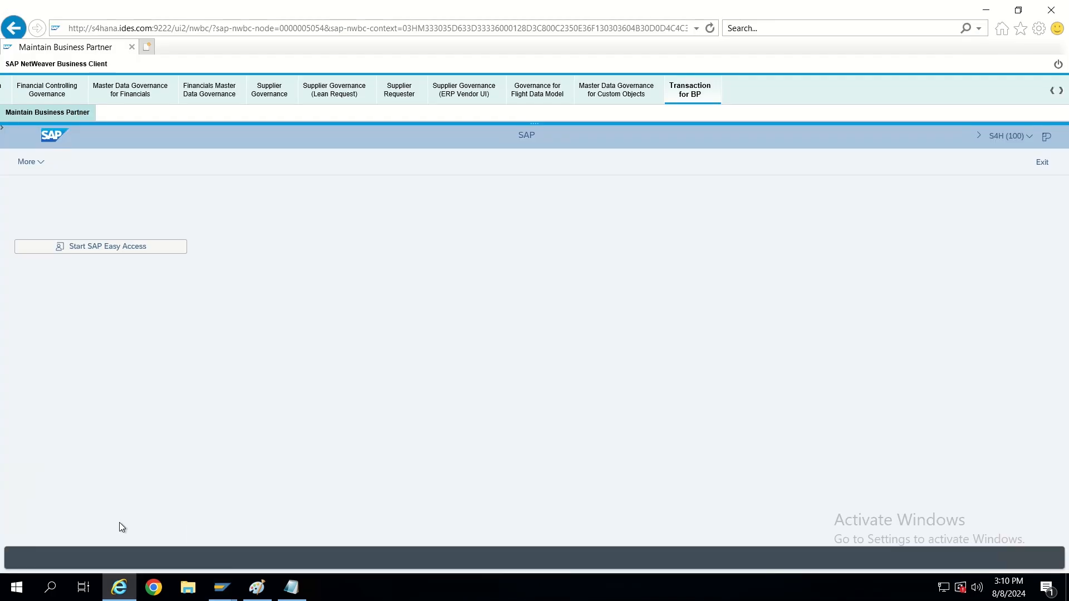
click(986, 10)
key(BackSpace)
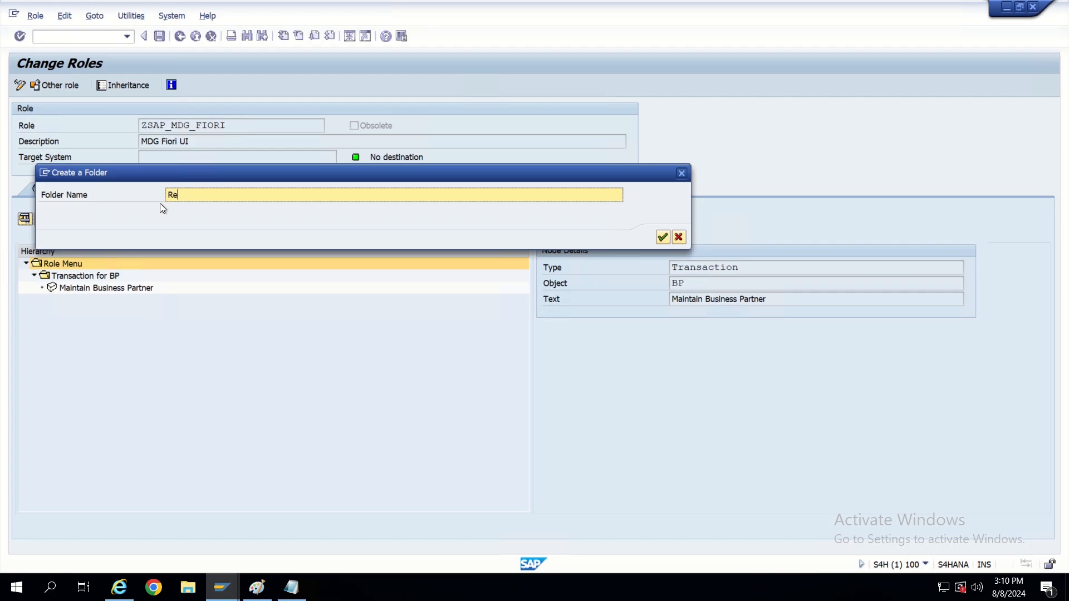
text(Report for idoc)
key(Return)
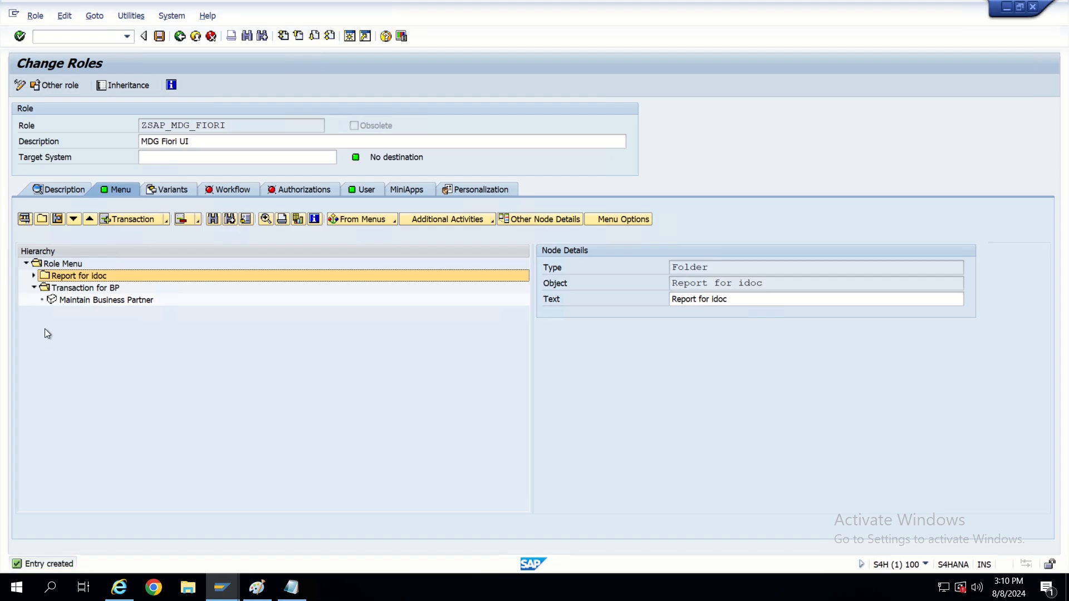
Add the ABAP report RBDMIDOC to the "Report for idoc" folder without a variant and save the role.
click(166, 218)
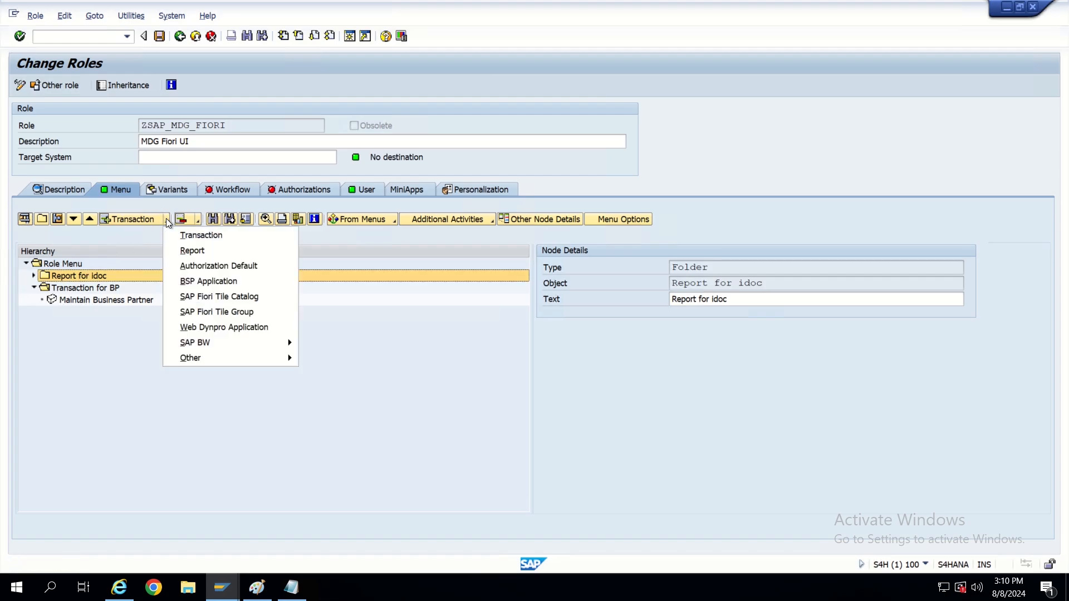
click(192, 250)
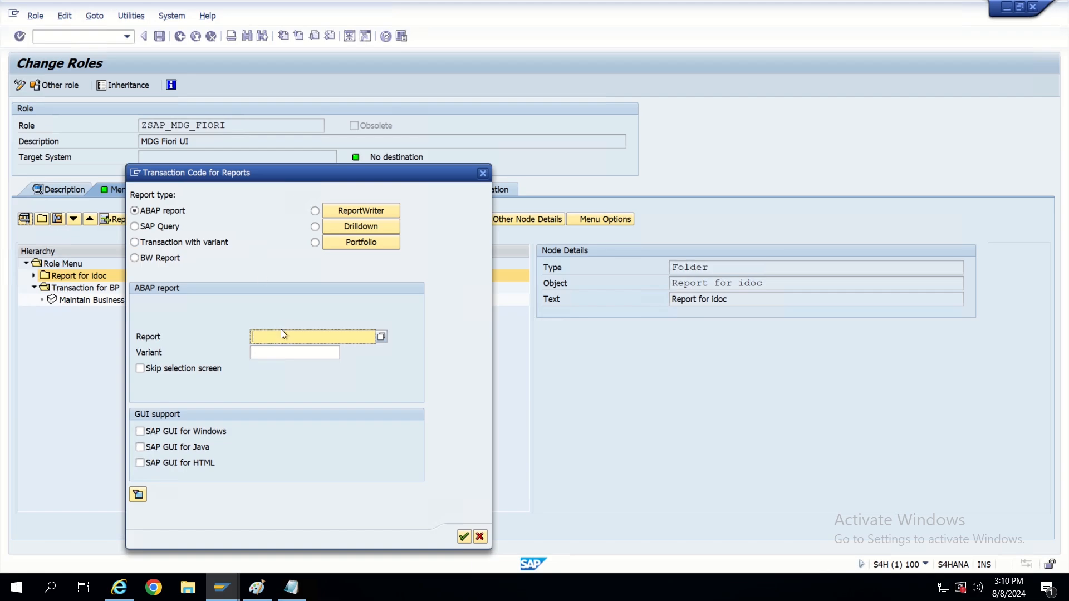
click(268, 338)
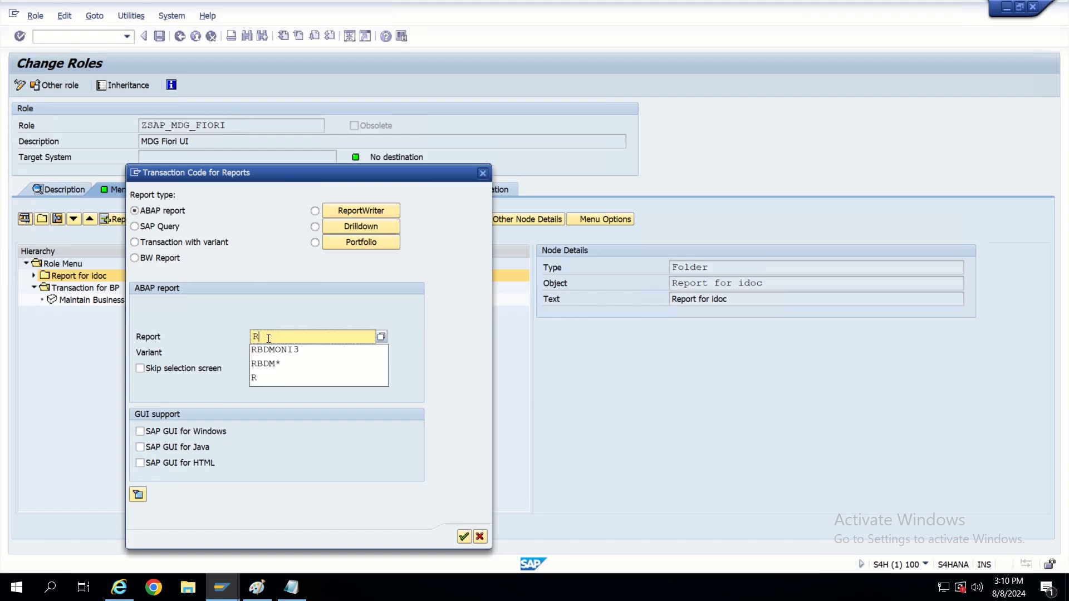
text(RBD)
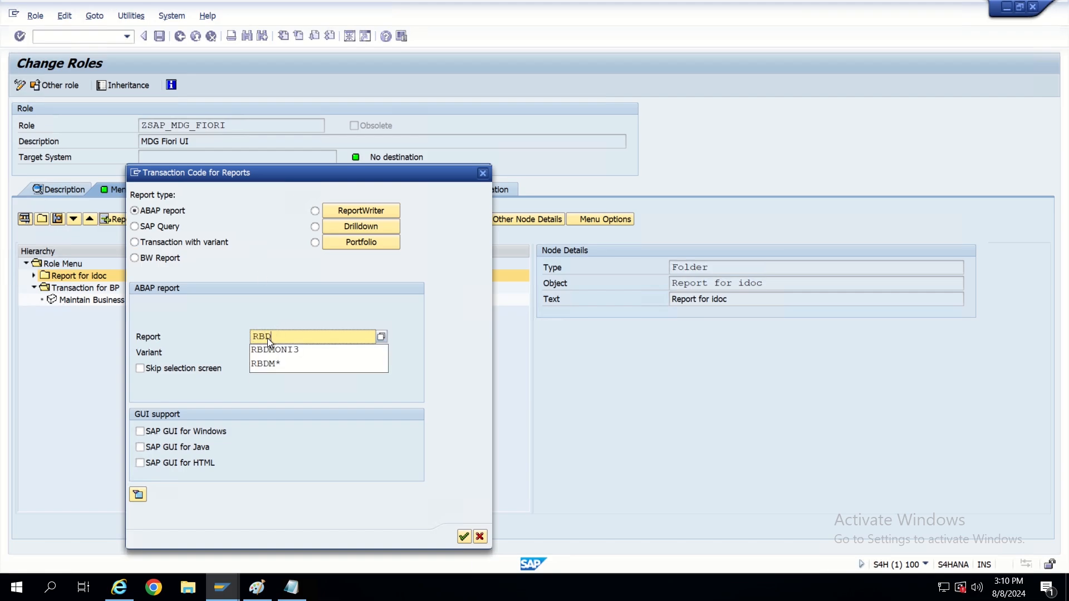
text(MIDOC)
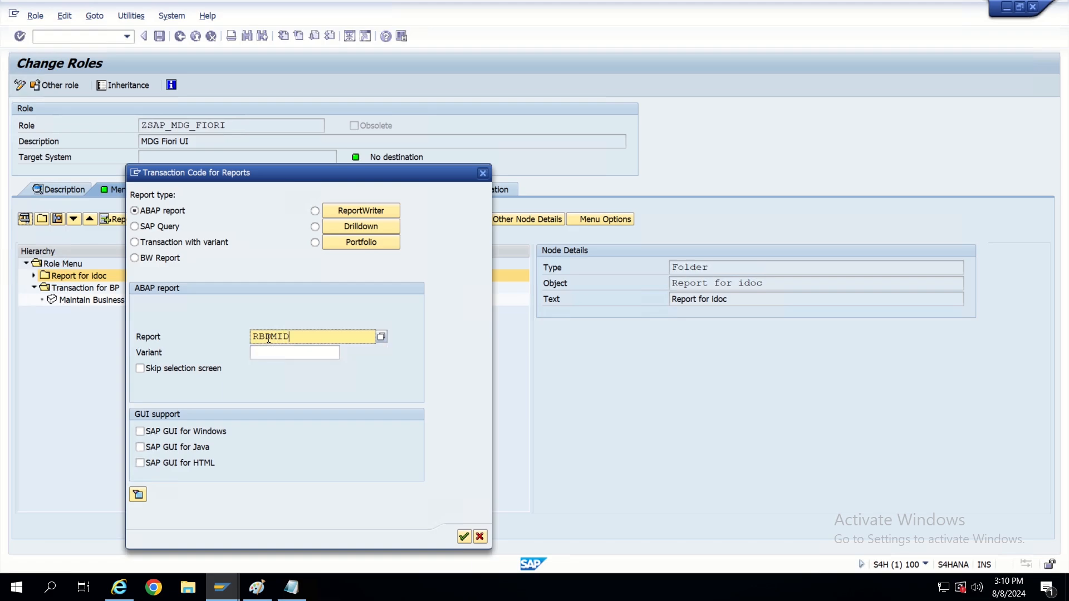
text(*)
click(381, 338)
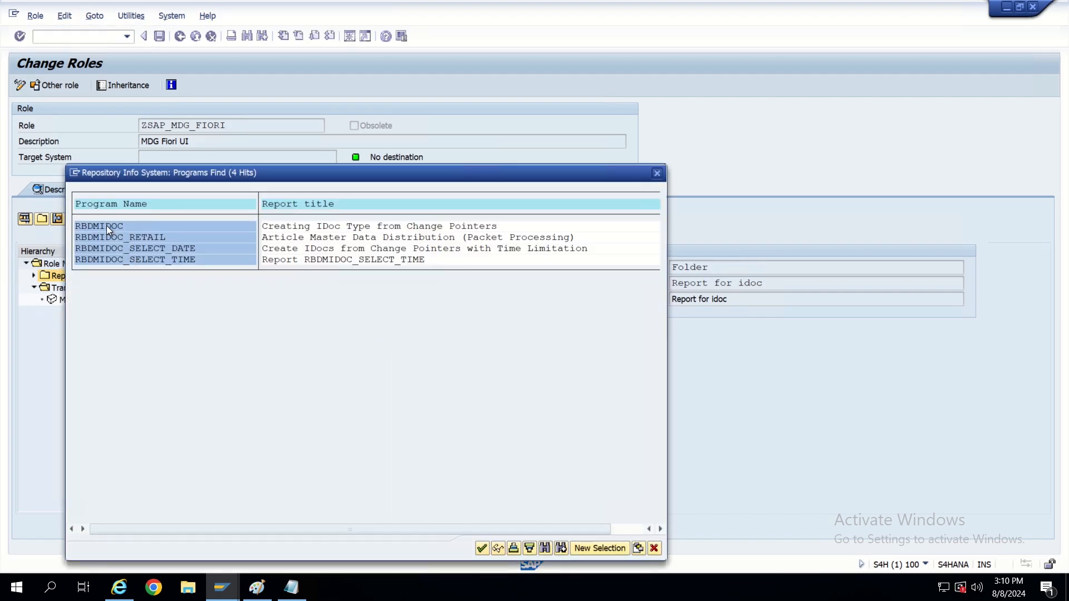
double_click(105, 226)
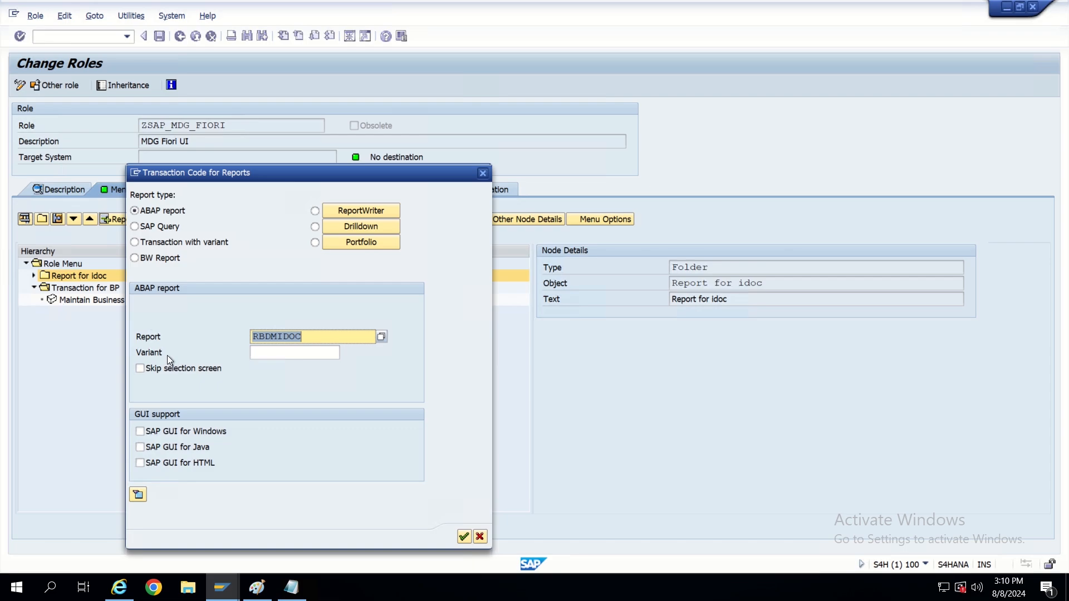
click(256, 354)
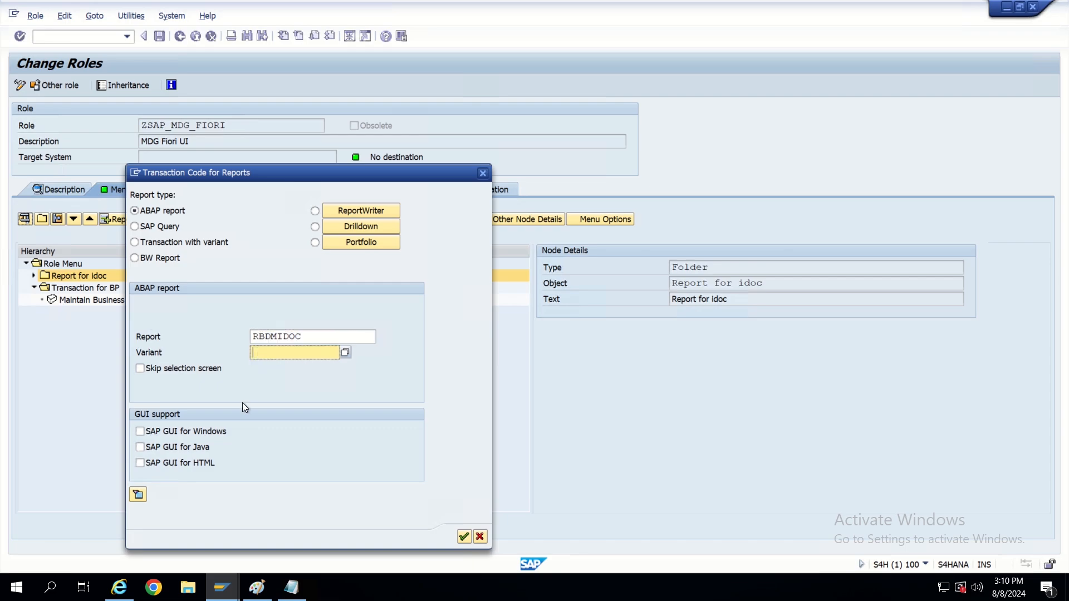
click(463, 538)
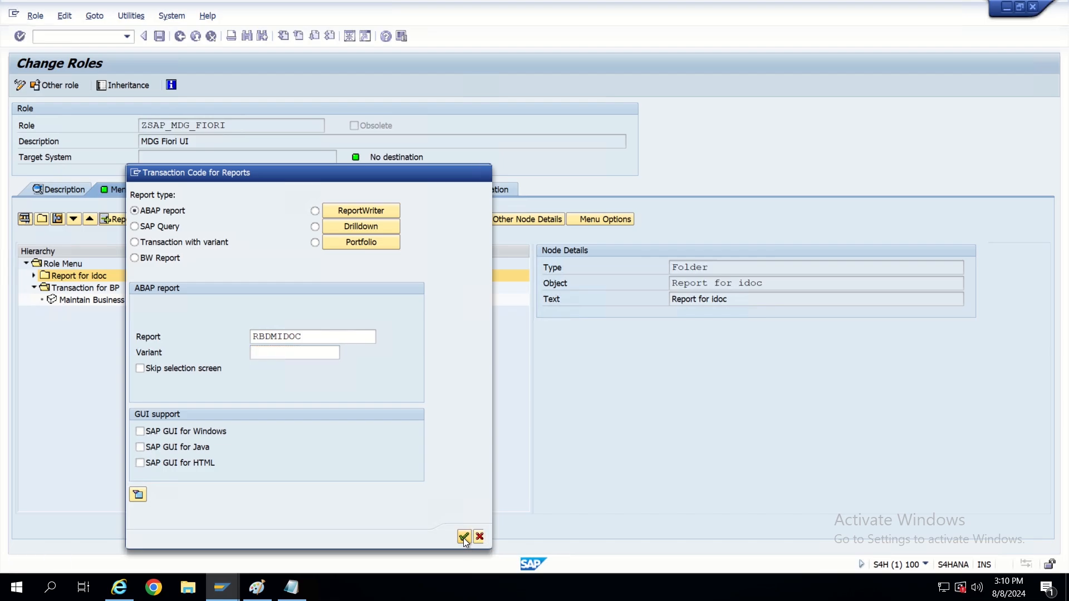
click(337, 333)
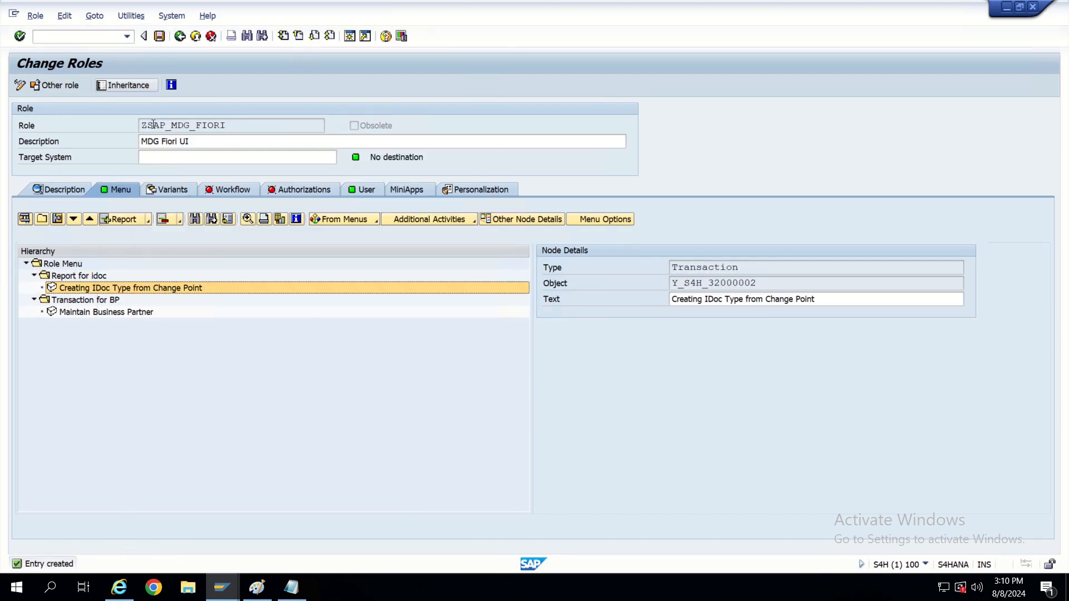
click(159, 37)
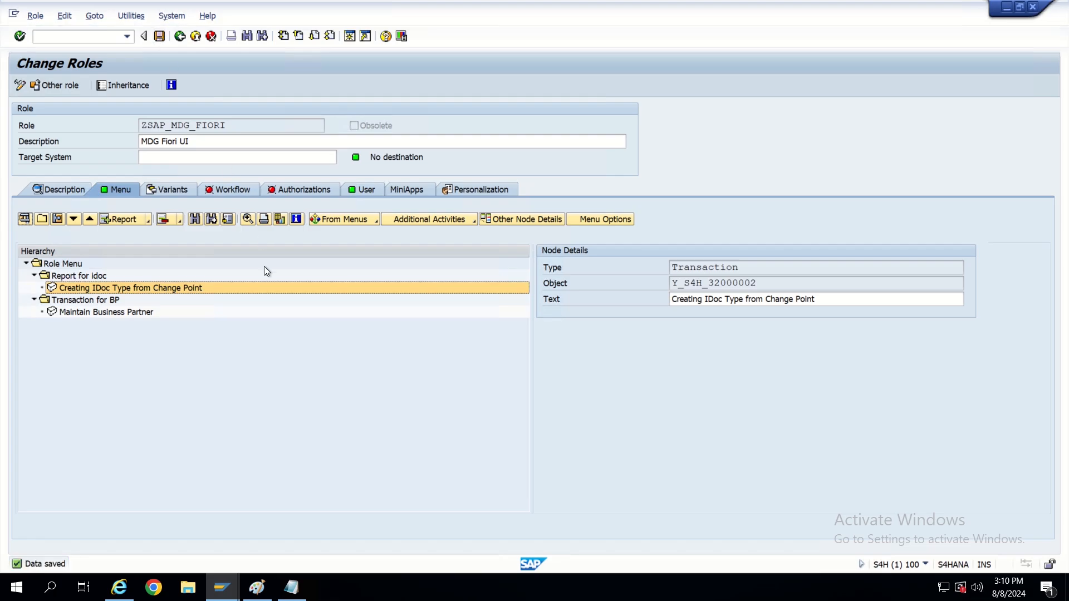
Return to the NetWeaver Business Client, reload it, and open the "Report for idoc" entry.
key(alt+Tab)
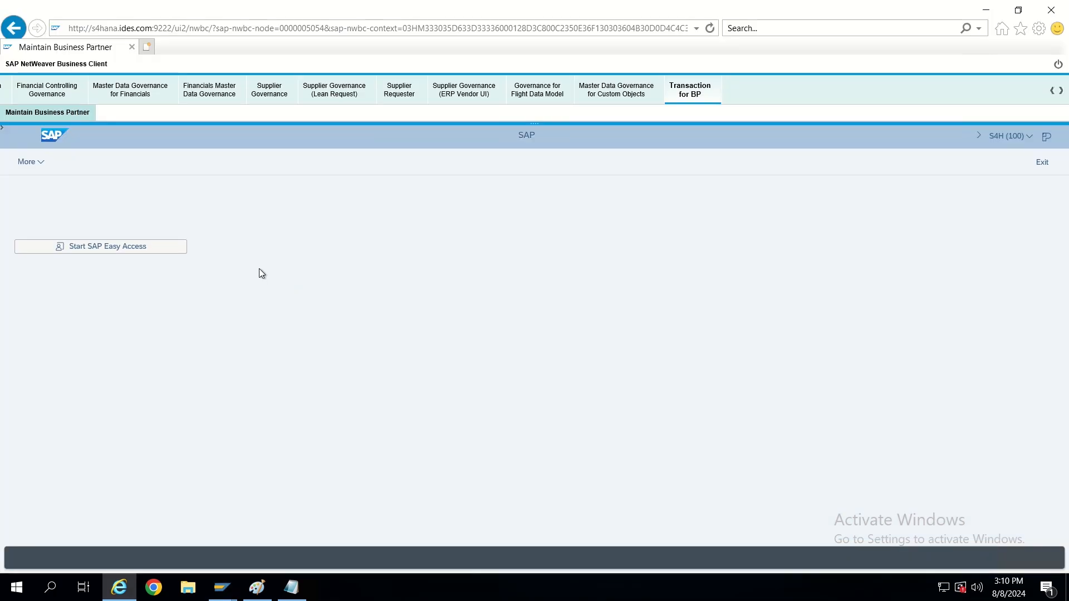
click(711, 28)
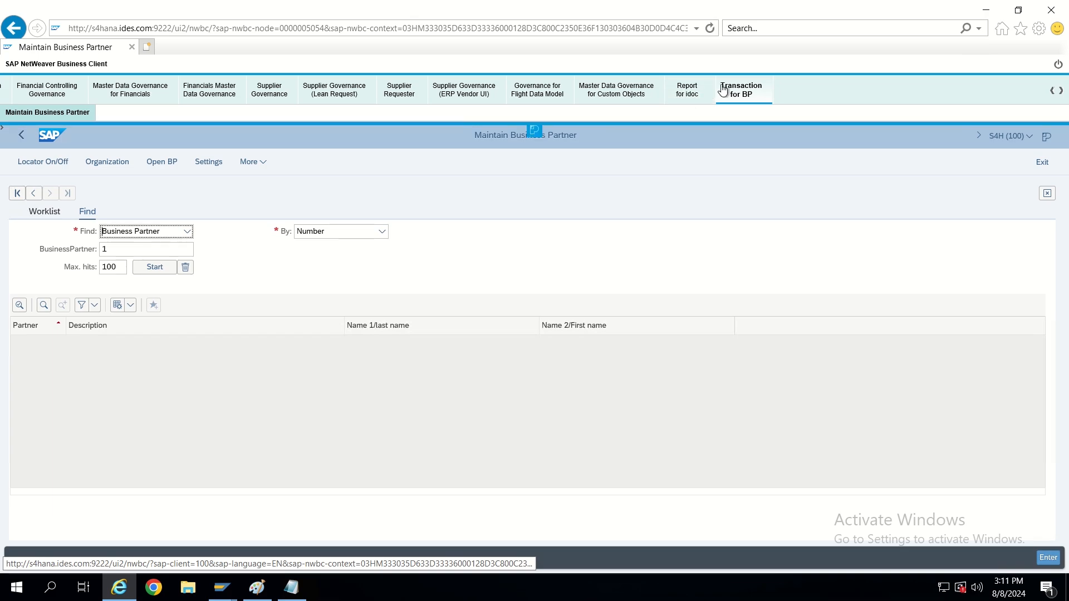
click(693, 90)
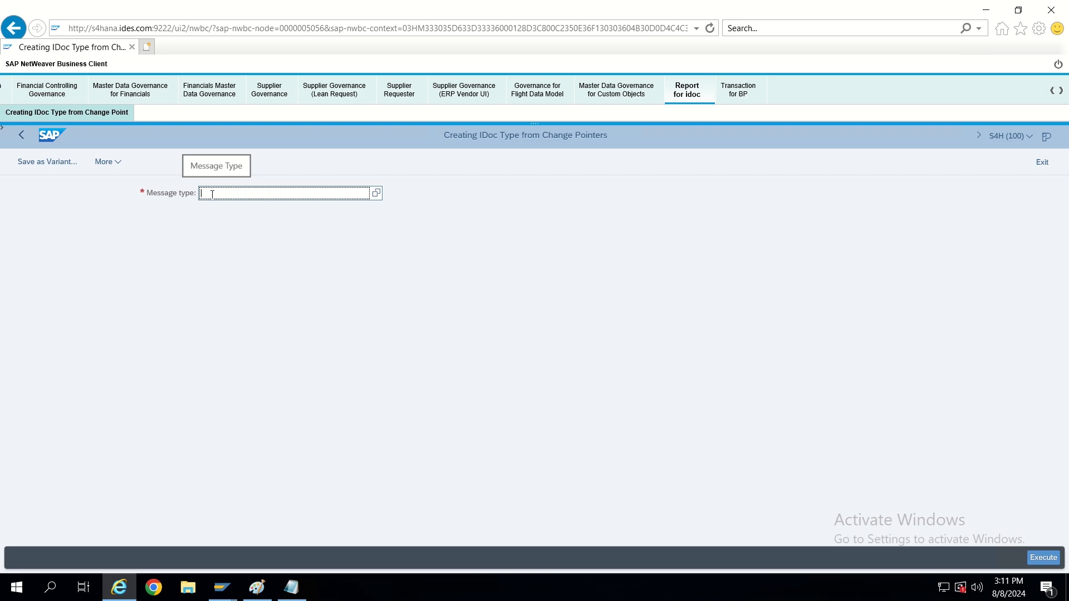
text(test)
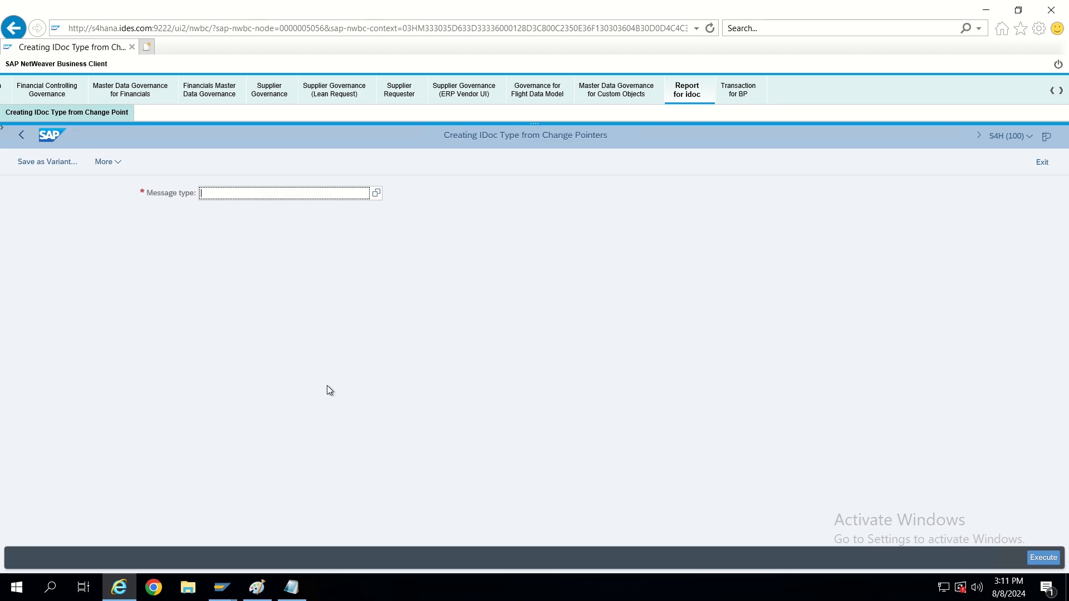
mouse_move(218, 584)
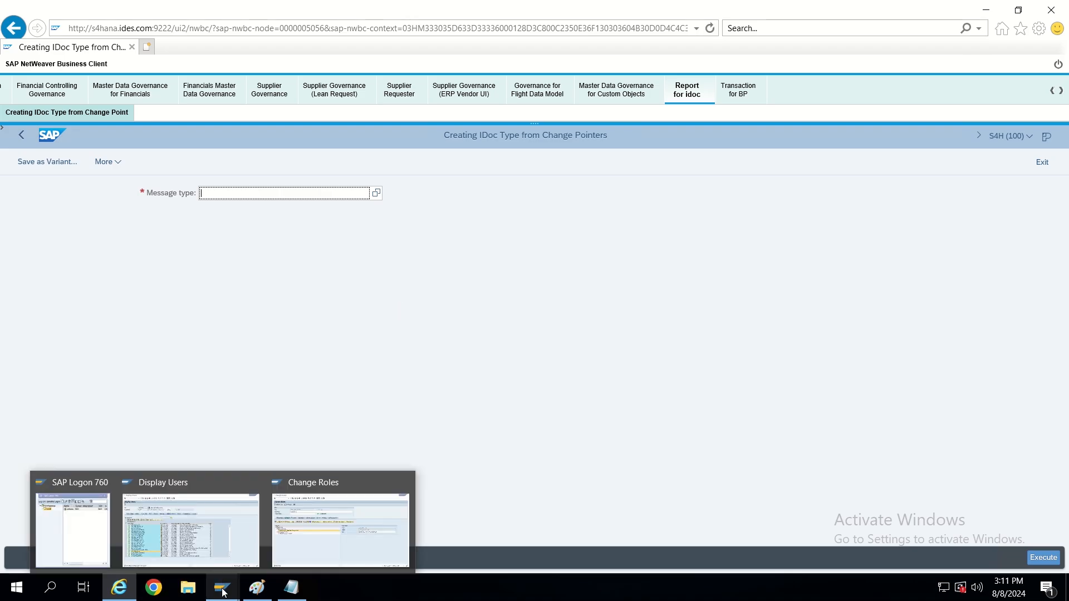
Back in the Change Roles window of SAP GUI, create a folder named "My Customer Application" under the Role Menu node.
click(337, 529)
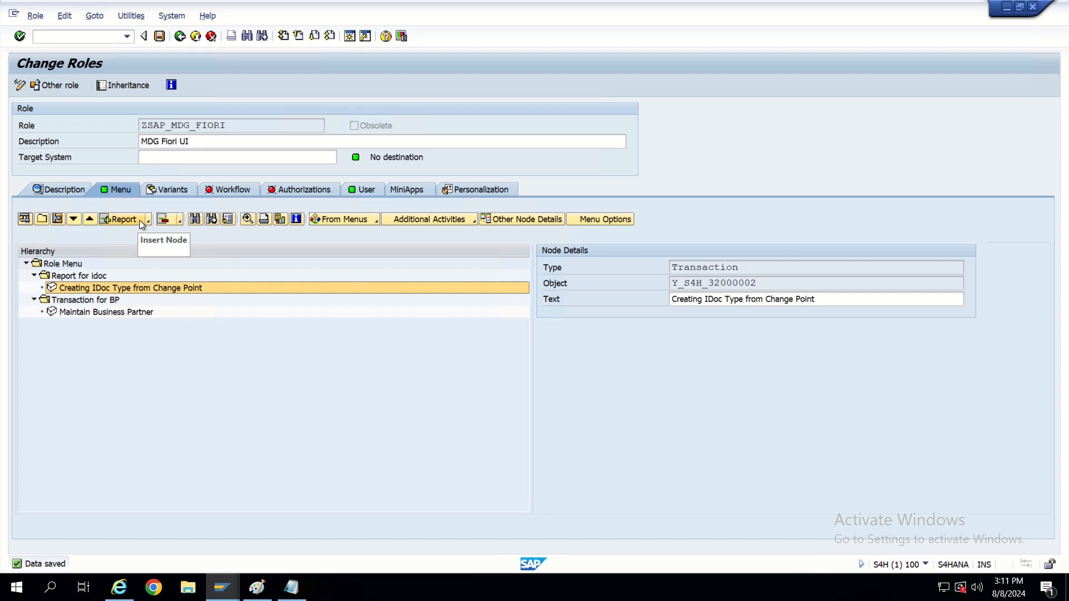
click(61, 264)
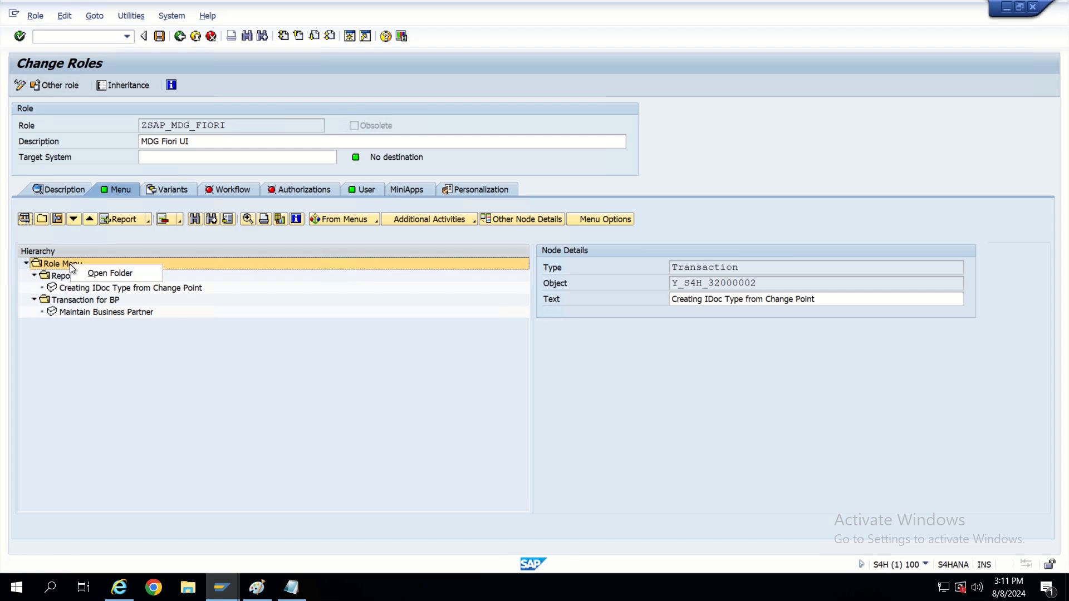
click(46, 219)
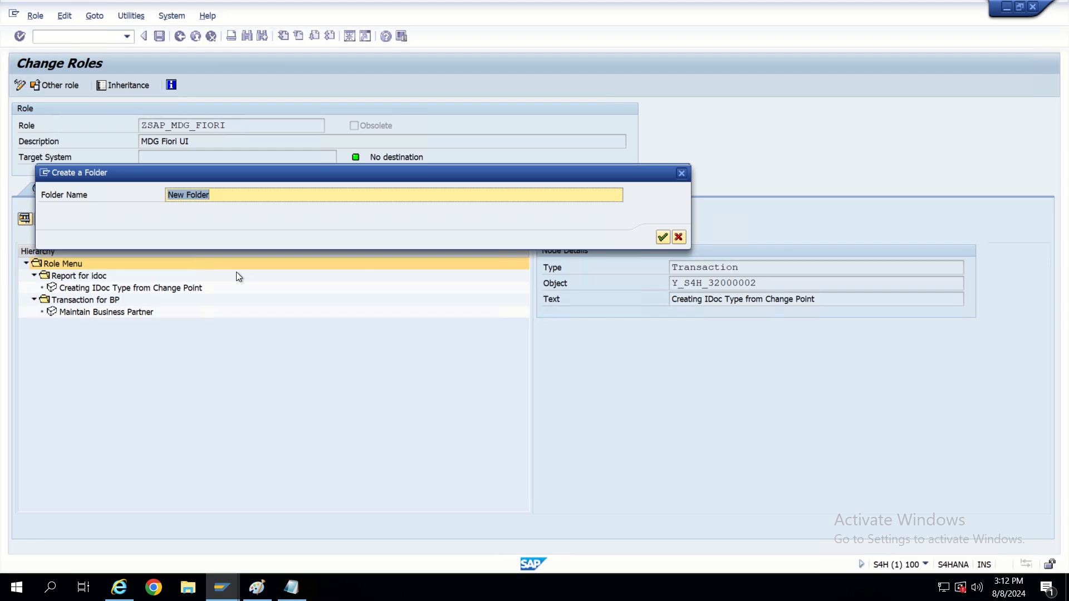
text(My )
text(Custome)
text(r R)
key(BackSpace)
text(APp)
key(BackSpace)
key(BackSpace)
text(pplication)
drag(262, 196, 149, 194)
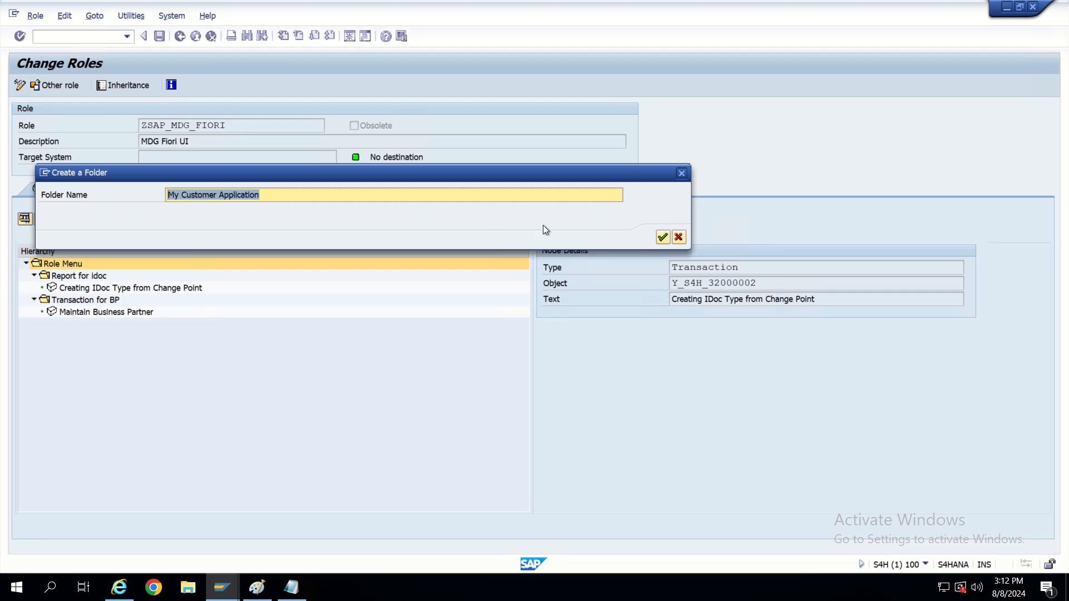
click(662, 236)
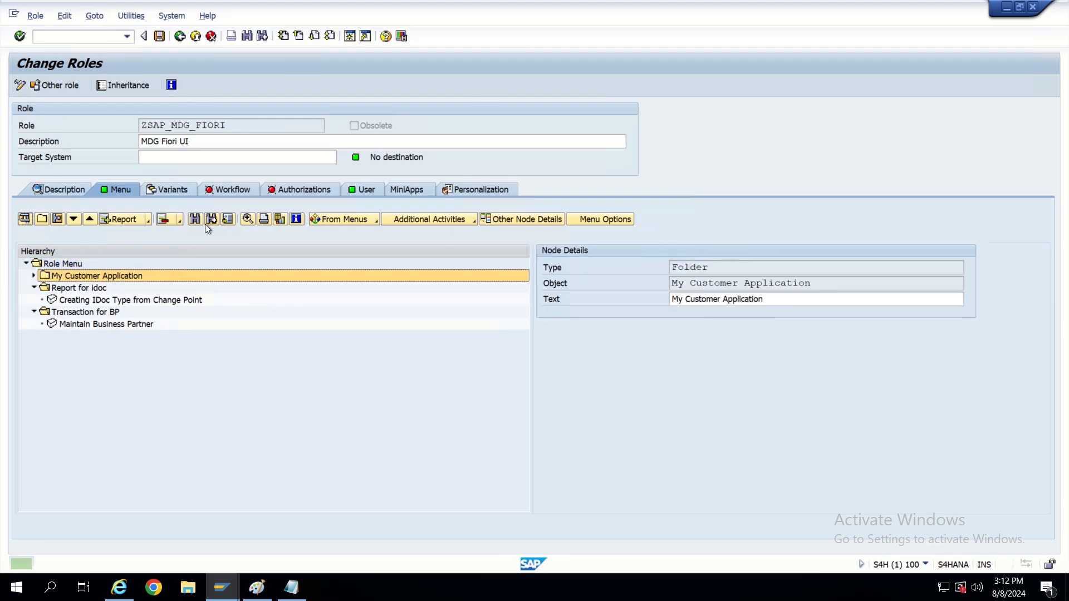
Start transaction SE80 in a new GUI window and display the Web Dynpro component FPM_ADAPTABLE_OVP.
click(350, 37)
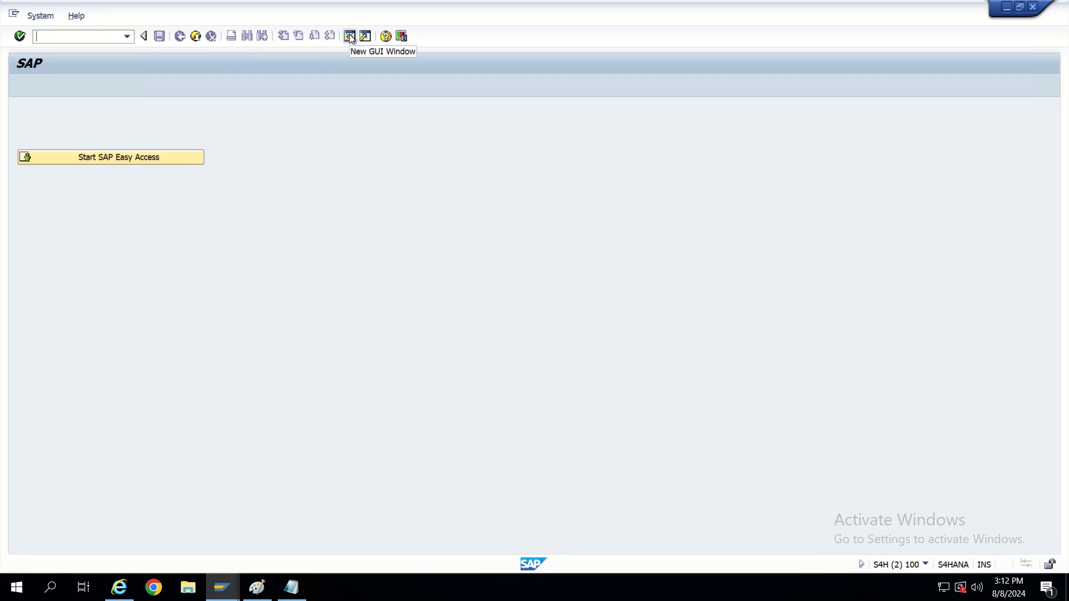
text(se80)
key(Return)
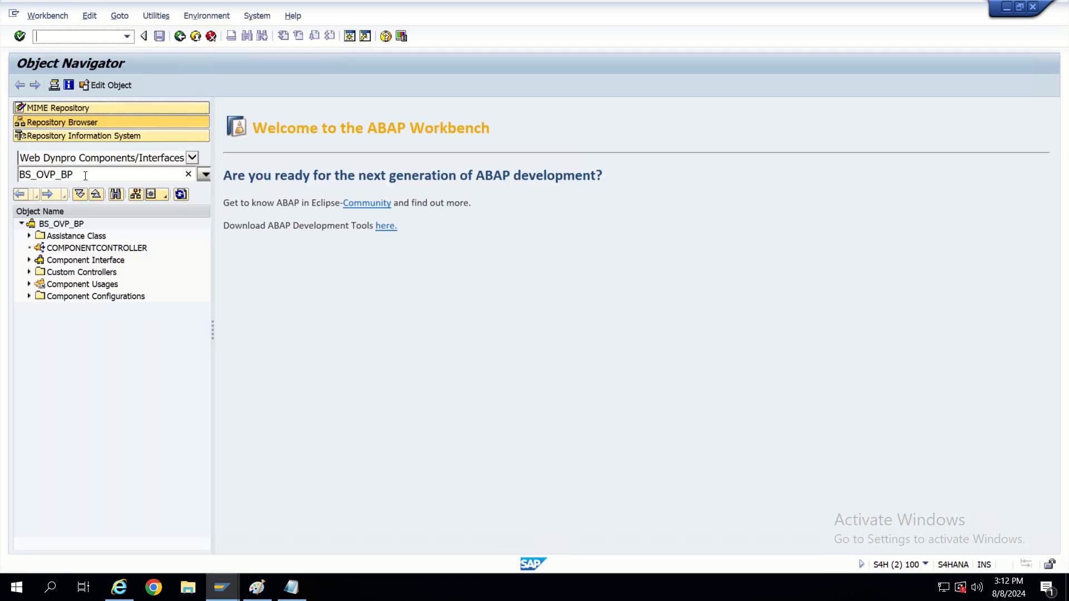
drag(78, 175, 3, 198)
text(FPM_OVP_)
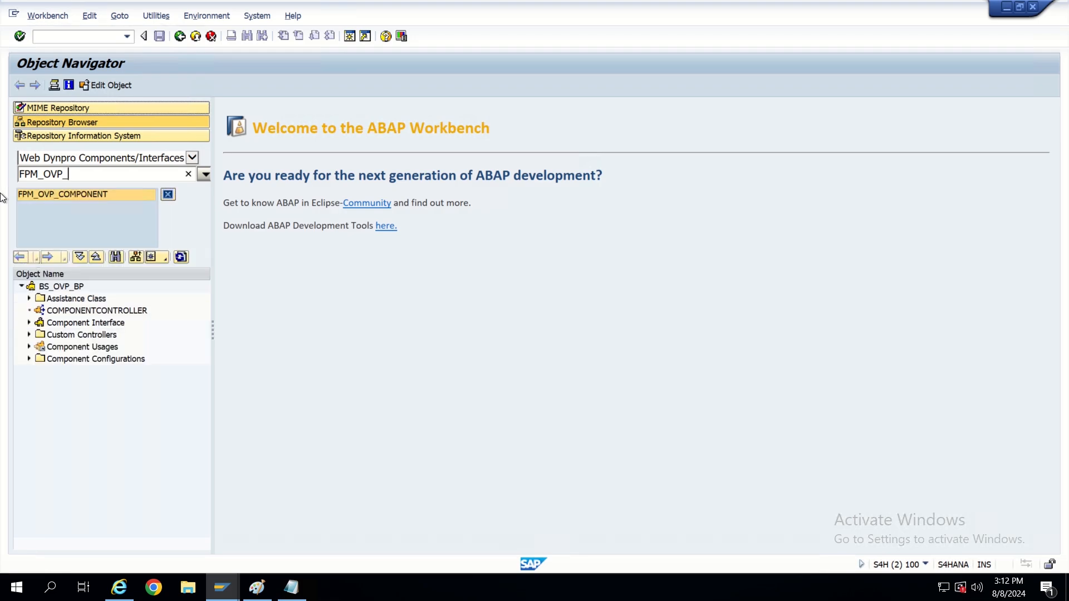
key(BackSpace)
key(BackSpace)
key(BackSpace)
key(BackSpace)
text(ADA)
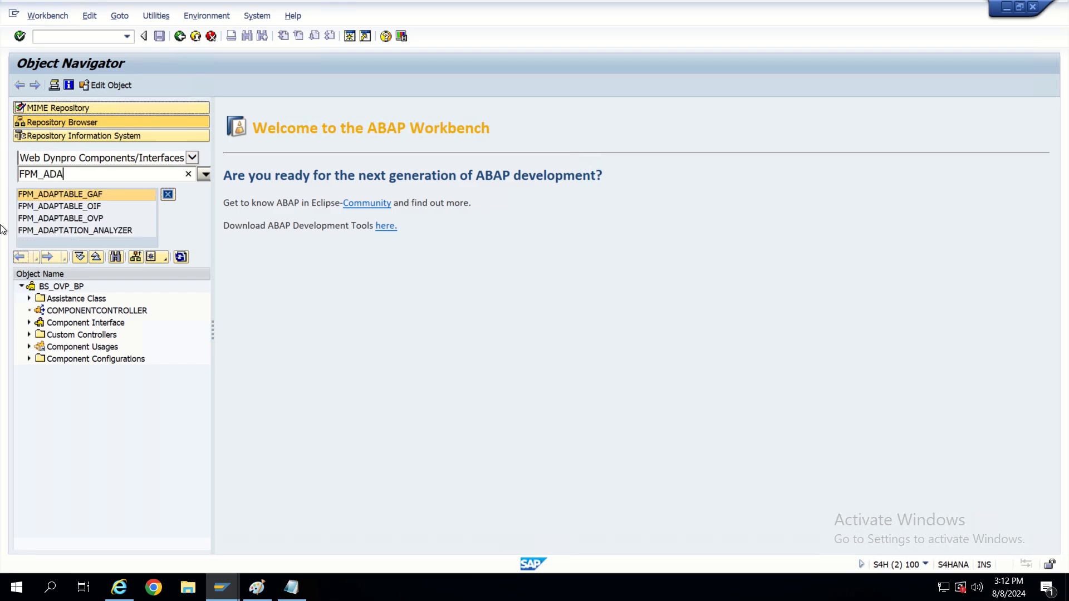
click(62, 220)
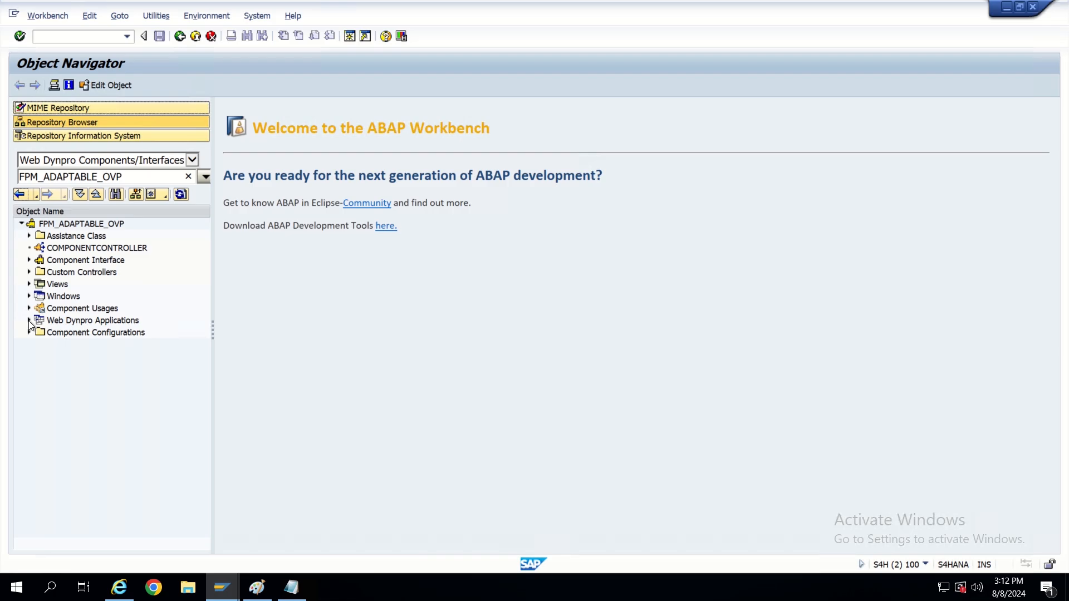
Under the component's Web Dynpro applications, expand bs_ovp_bp and locate its application configuration BS_OVP_CU.
click(29, 321)
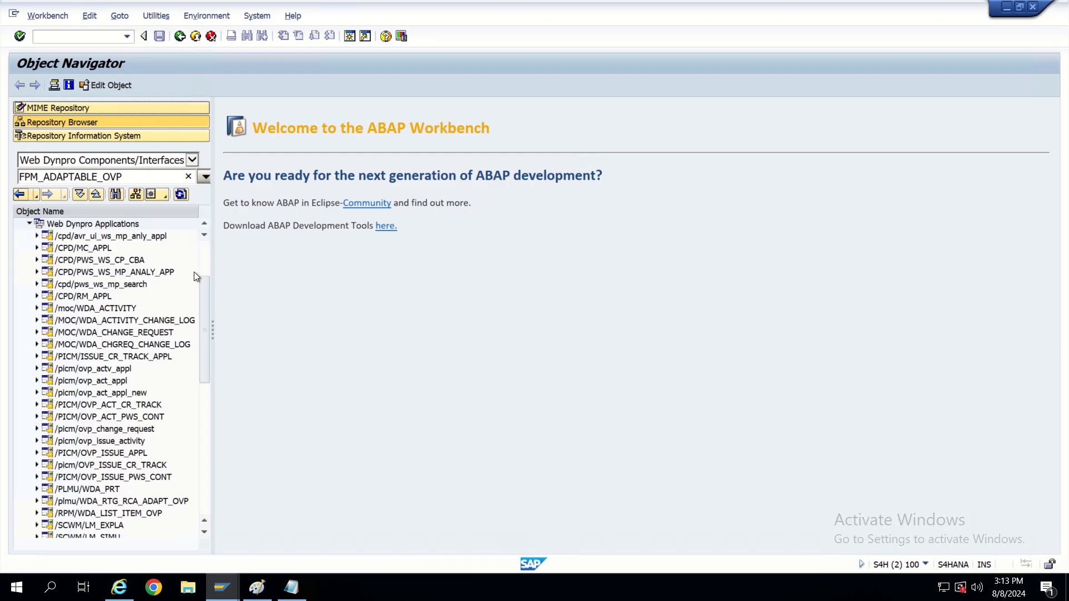
drag(200, 327, 205, 425)
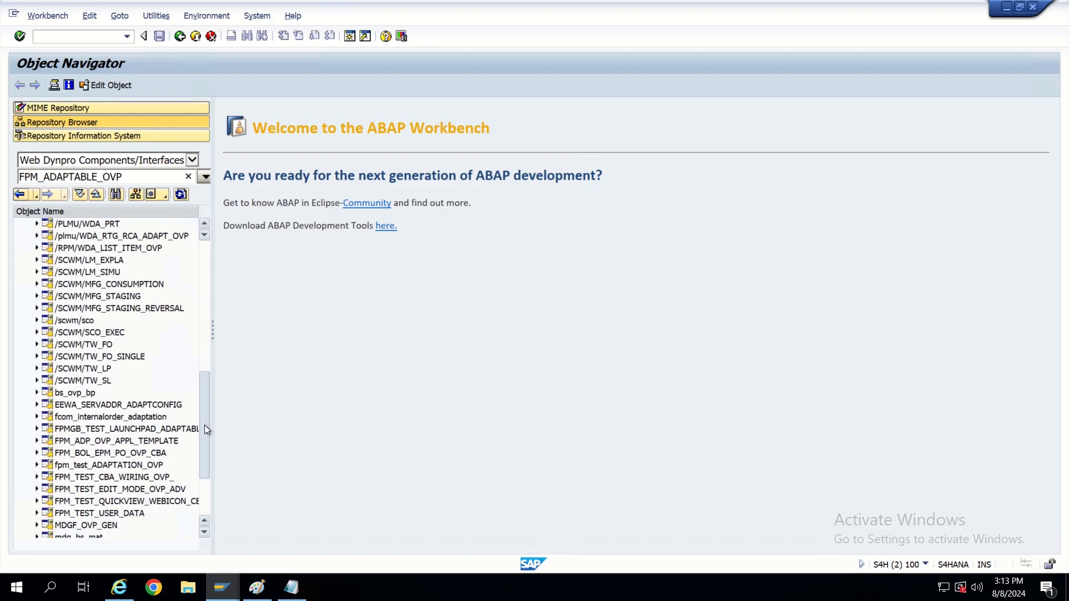
click(74, 396)
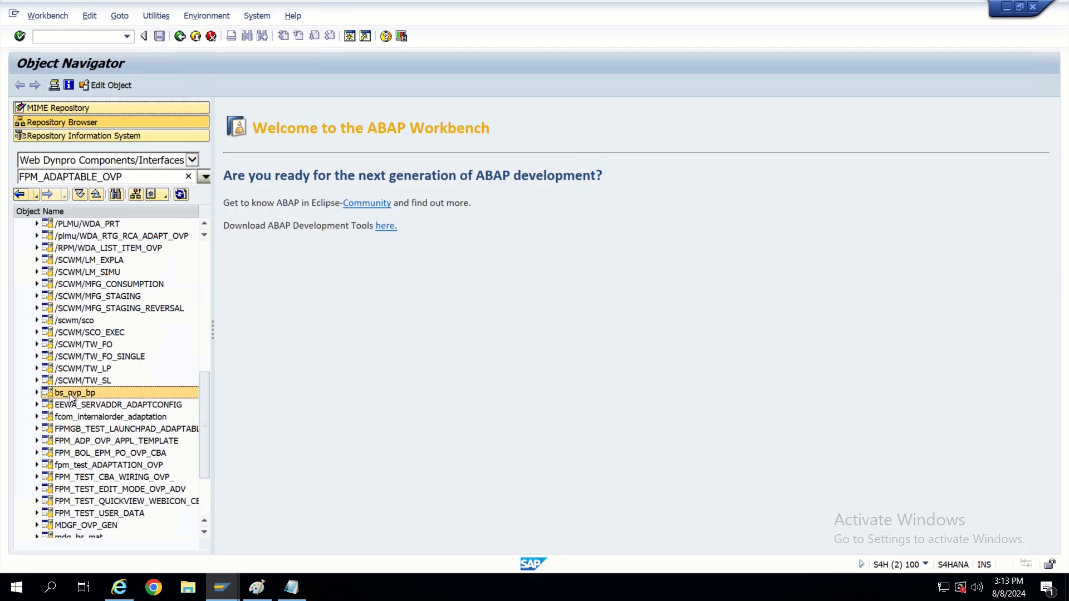
click(36, 393)
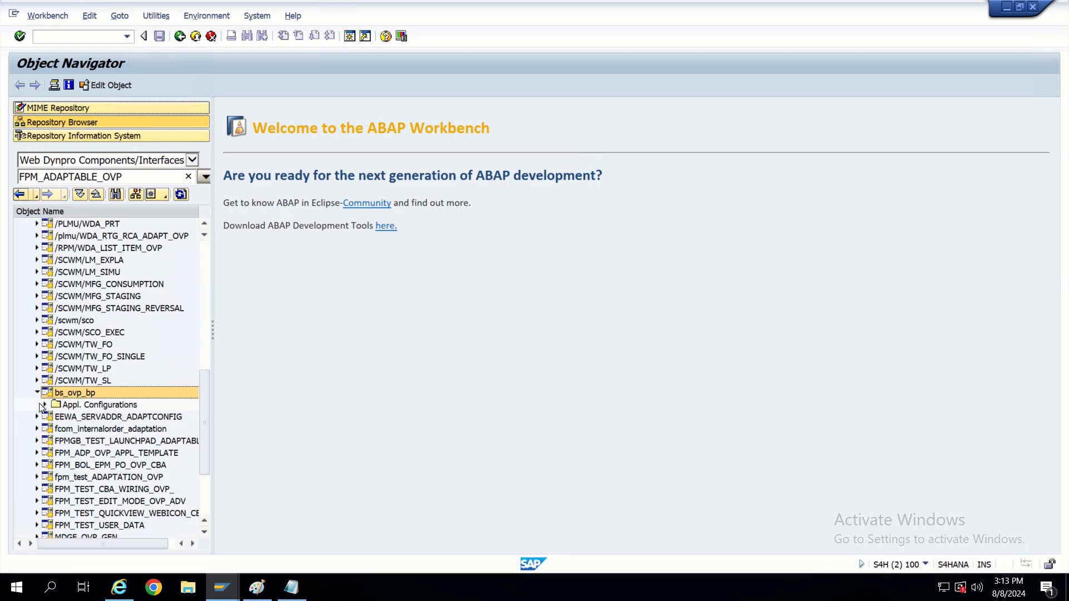
click(45, 405)
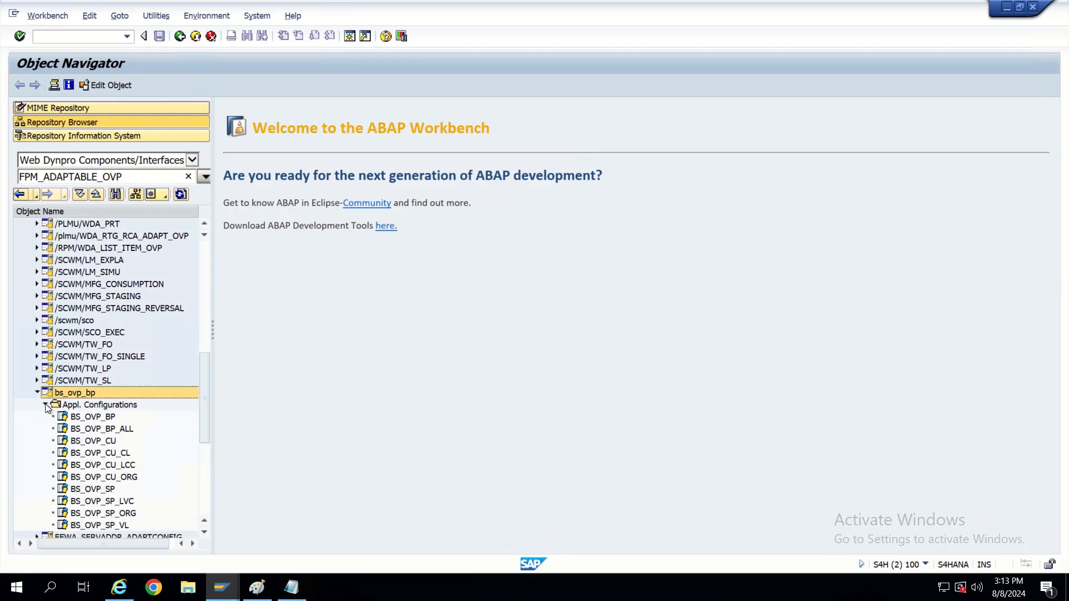
click(92, 441)
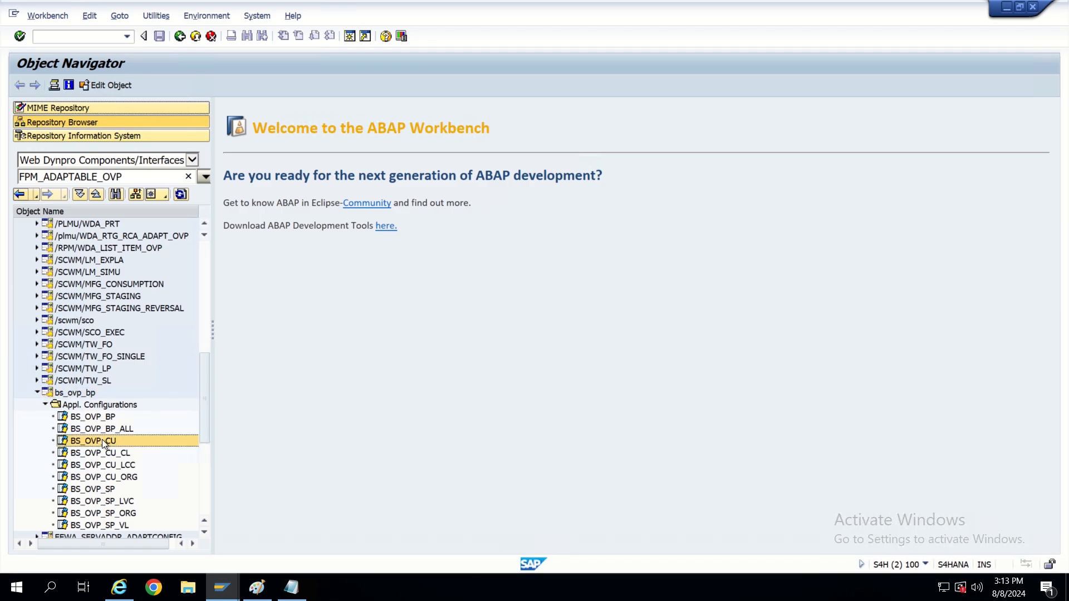
click(72, 394)
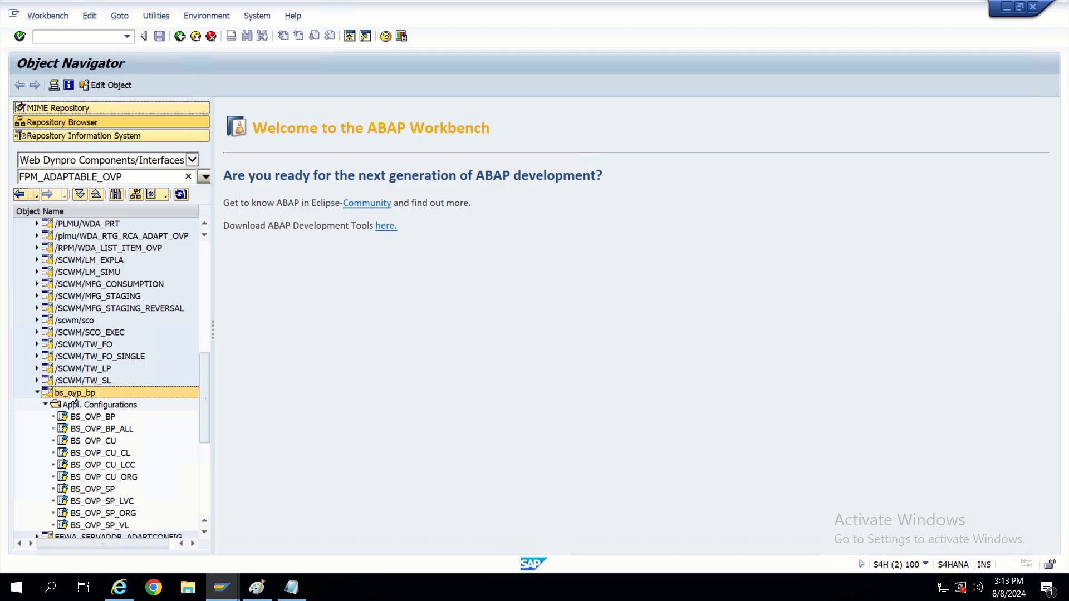
click(93, 443)
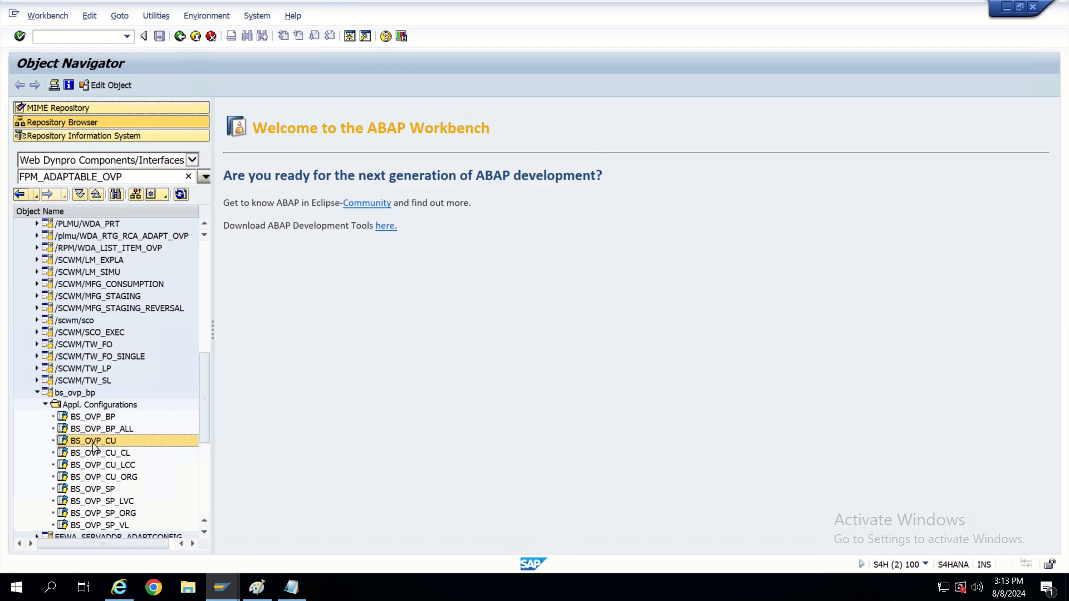
Return to Change Roles and start adding a Web Dynpro application to the "My Customer Application" folder, choosing BS_OVP_BP from a BS_OVP_BP* search.
key(alt+Tab)
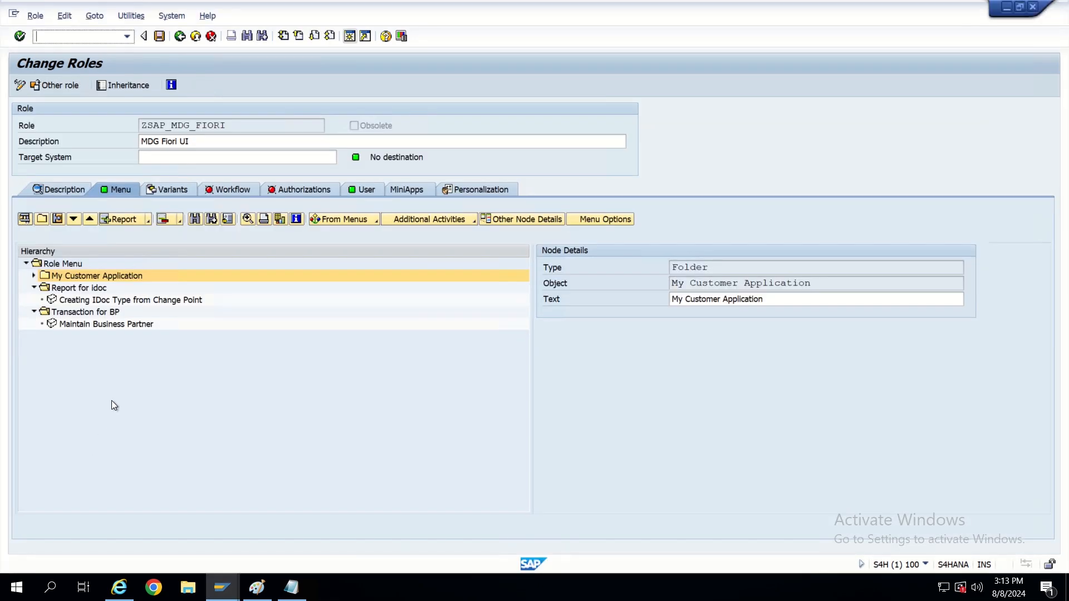
click(149, 218)
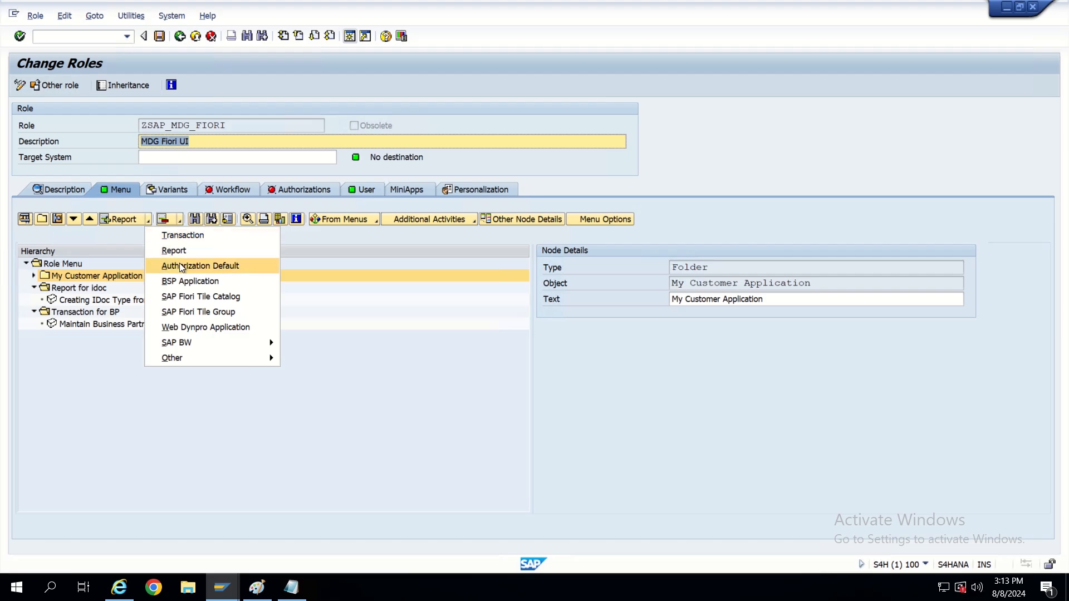
click(187, 327)
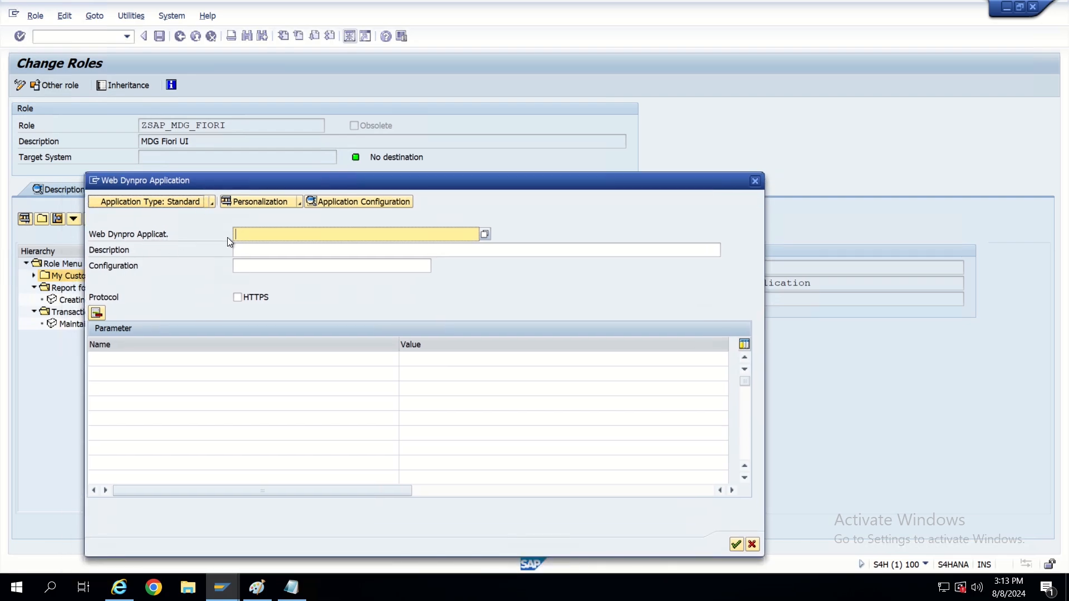
key(alt+Tab)
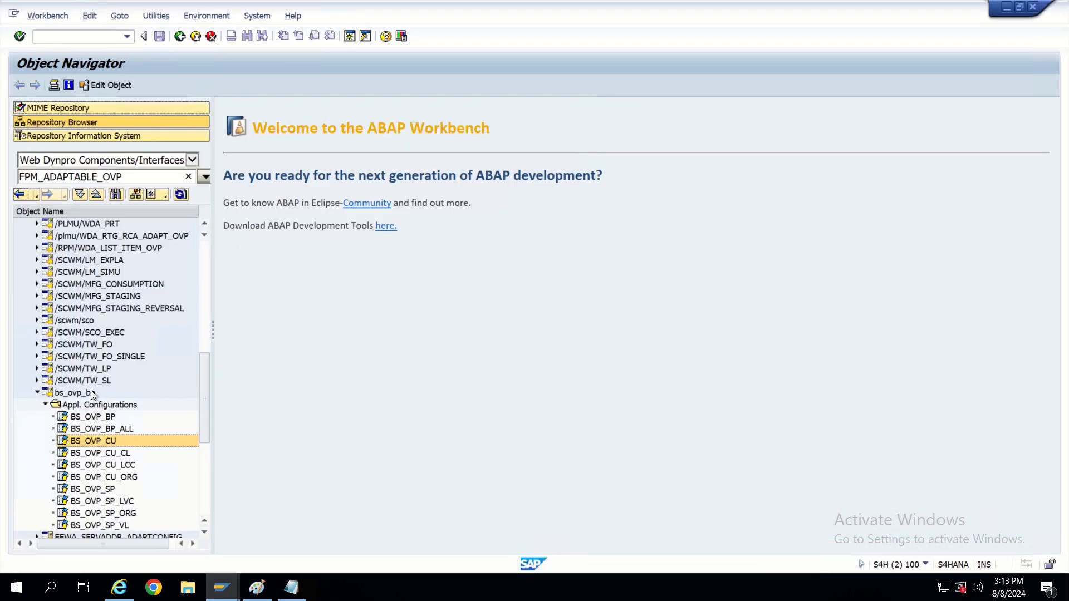
key(alt+Tab)
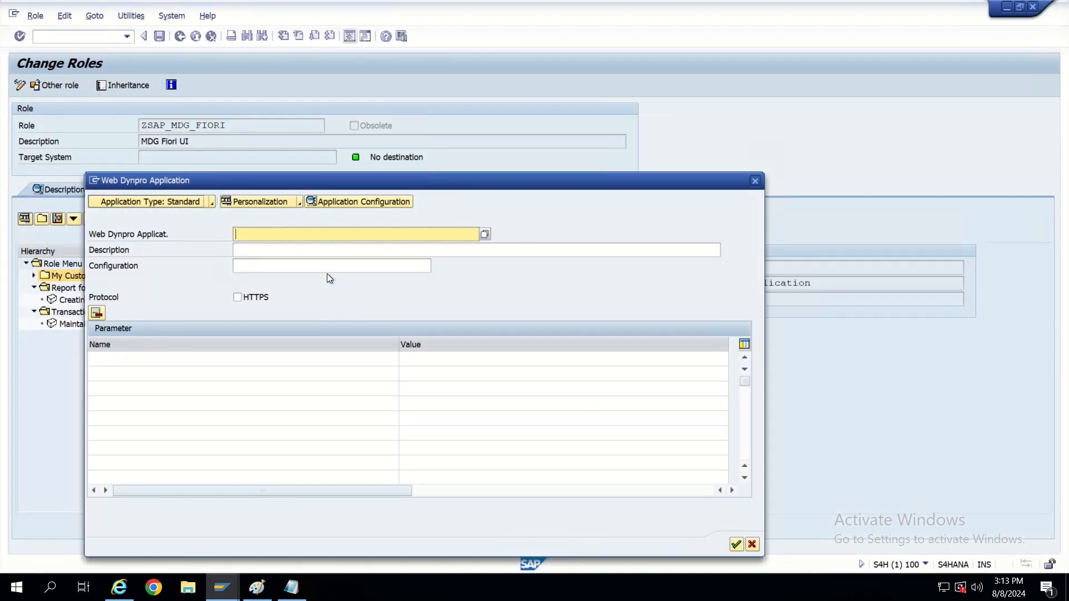
text(BS_OVP_BP*)
click(484, 233)
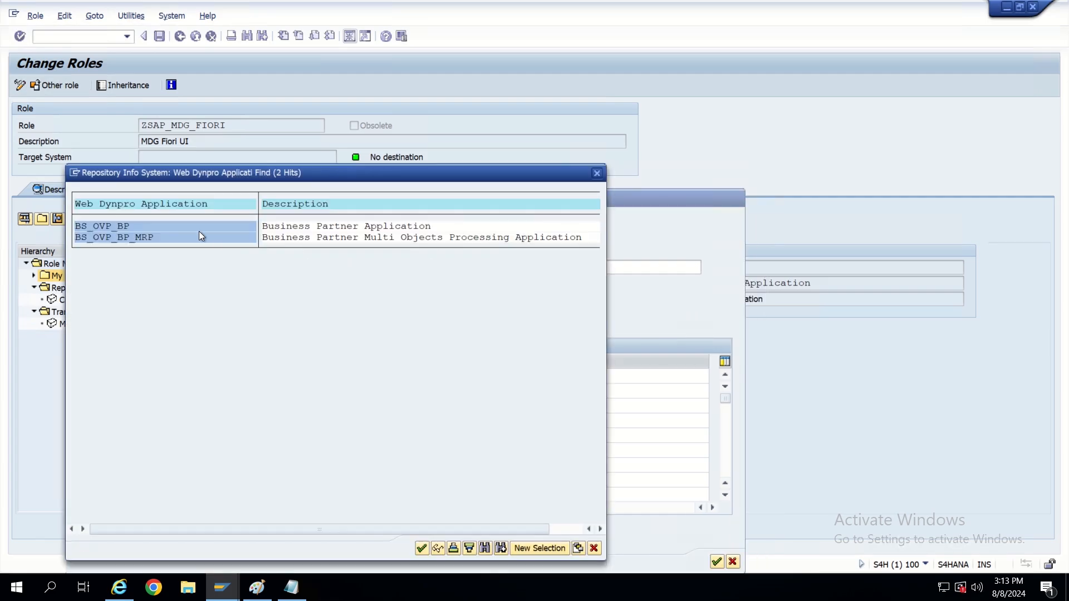
double_click(131, 225)
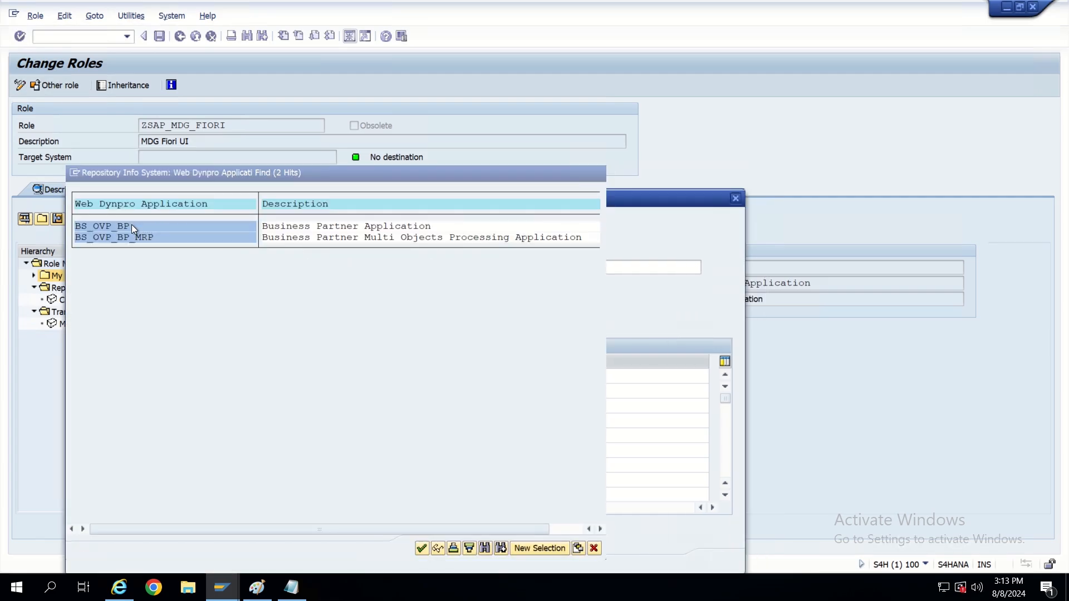
Assign the configuration BS_OVP_CU to the Web Dynpro application, confirm the menu entry, and save the role.
click(257, 288)
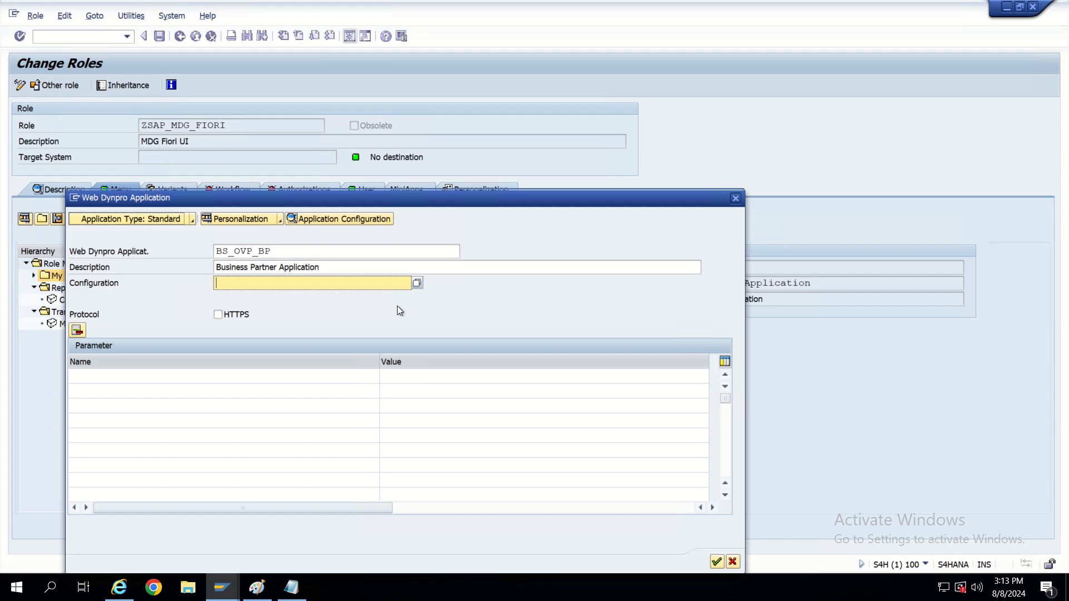
click(417, 284)
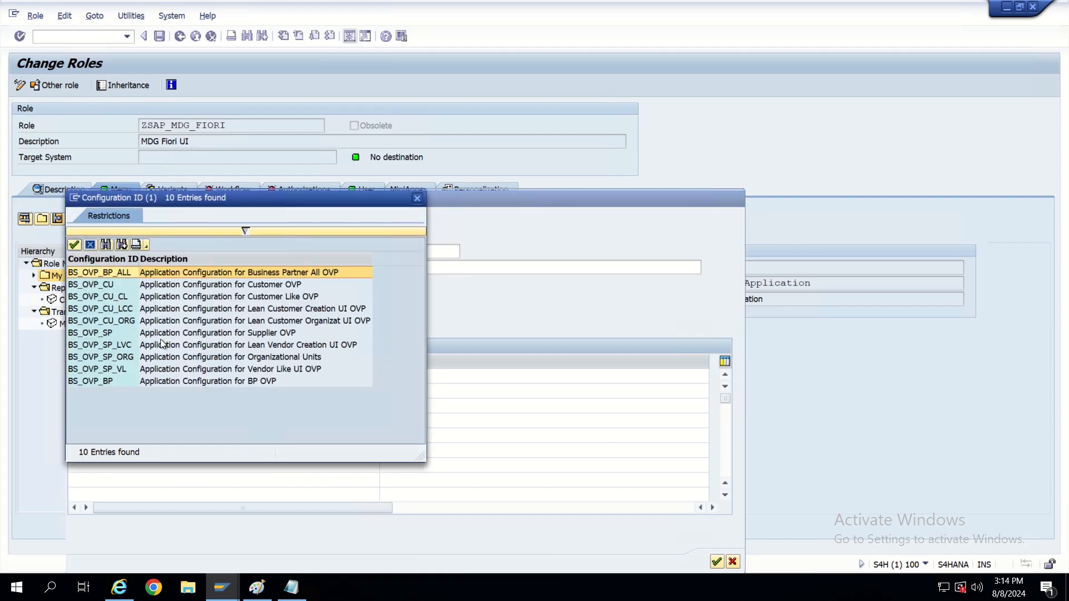
key(alt+Tab)
double_click(95, 289)
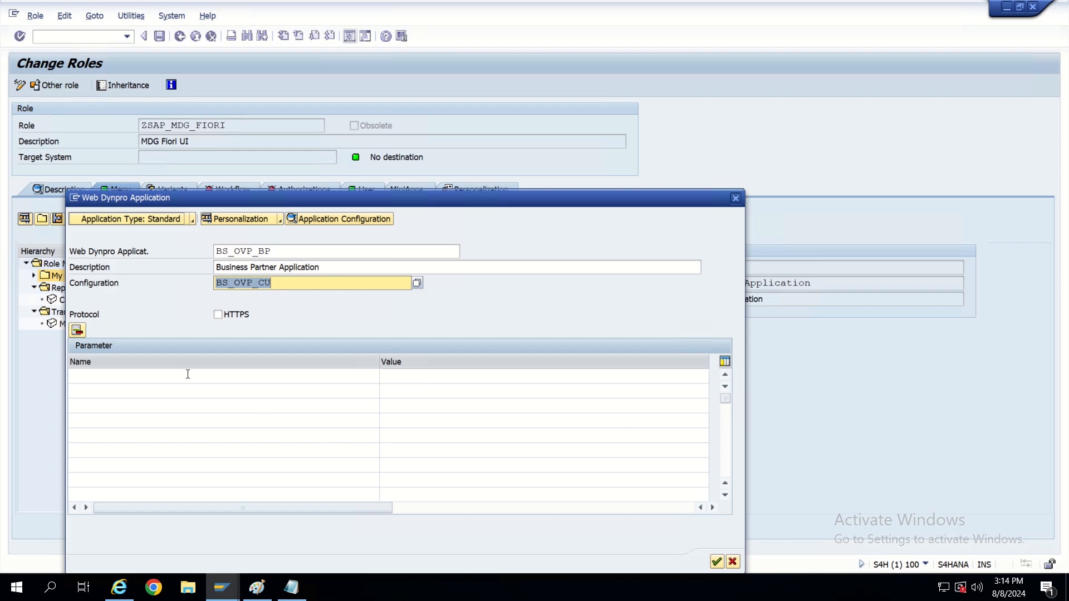
key(Return)
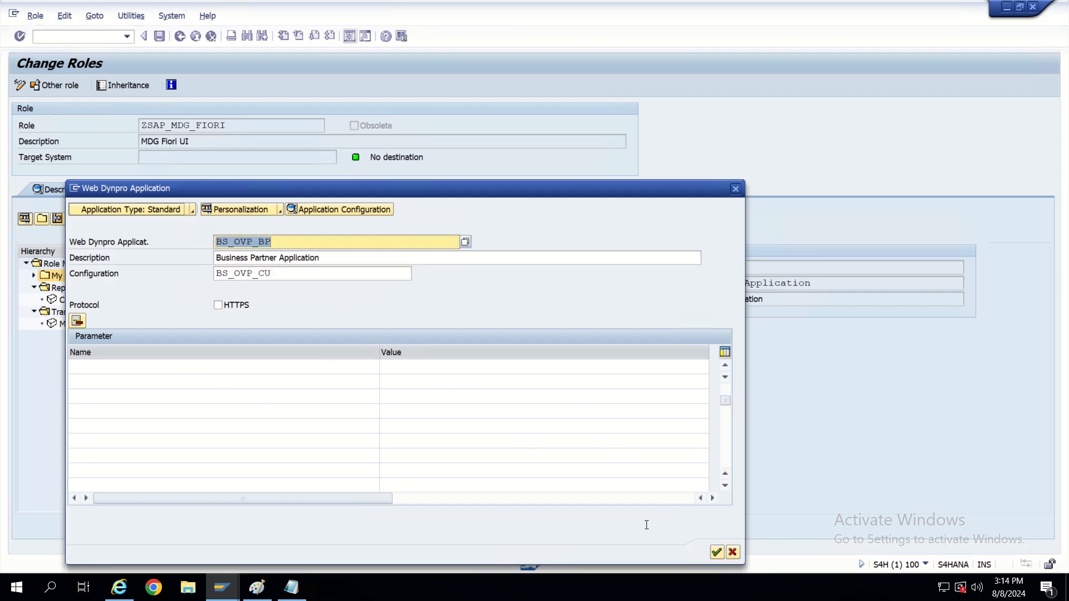
click(717, 552)
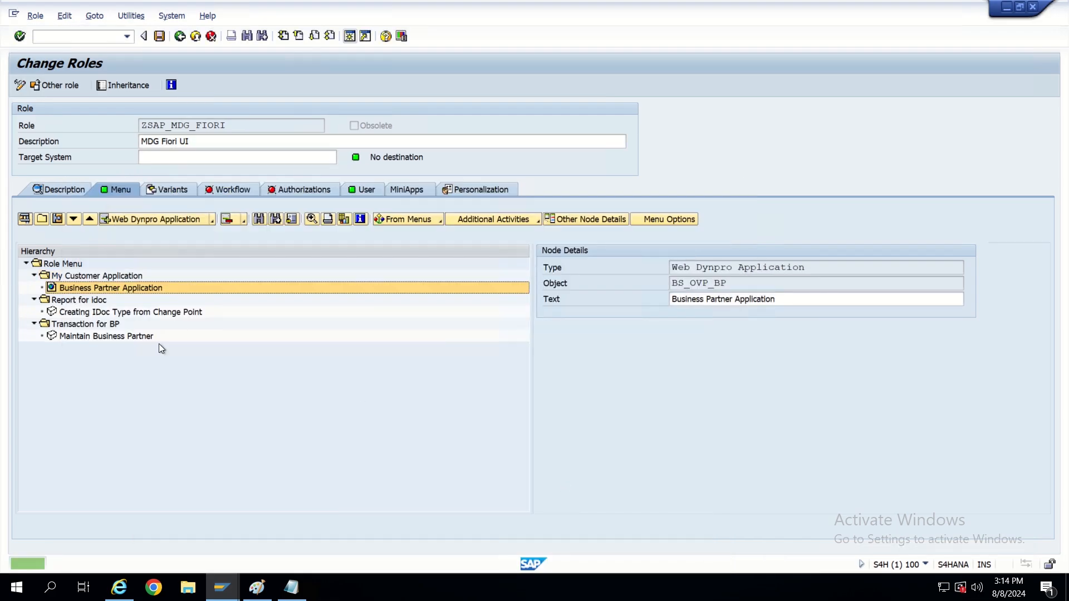
click(161, 36)
Switch to the NetWeaver Business Client, reload it, open "My Customer Application", and show the types offered for a new business partner.
key(alt+Tab)
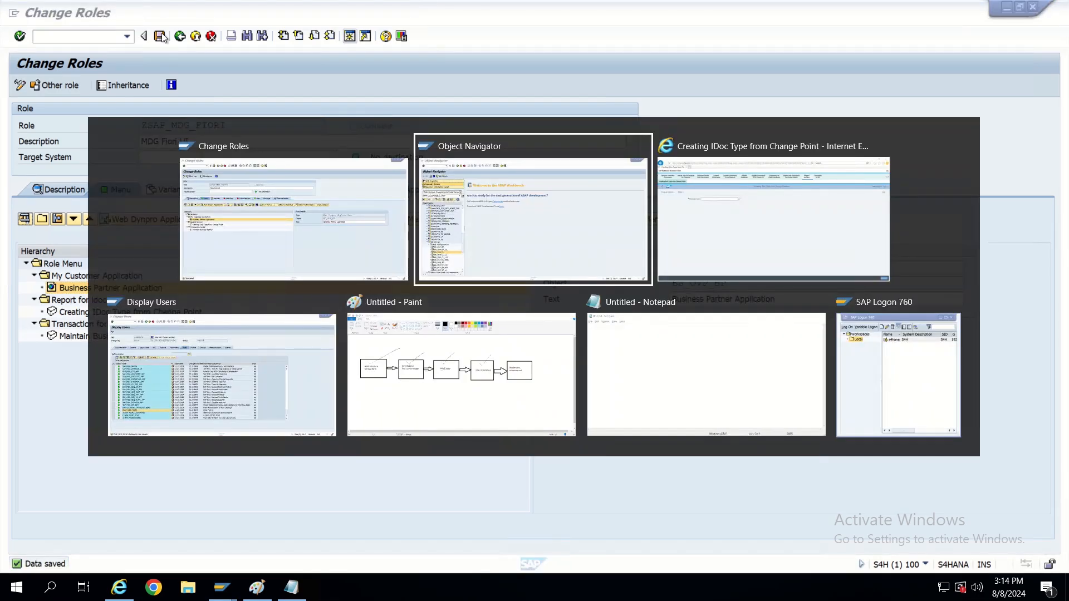
key(alt+Tab)
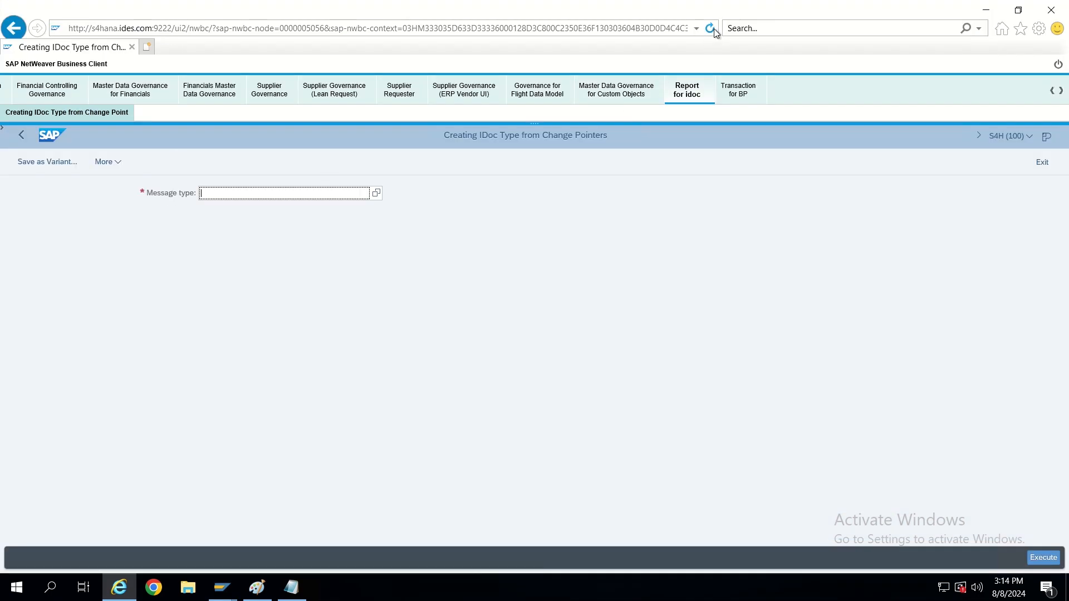
click(714, 29)
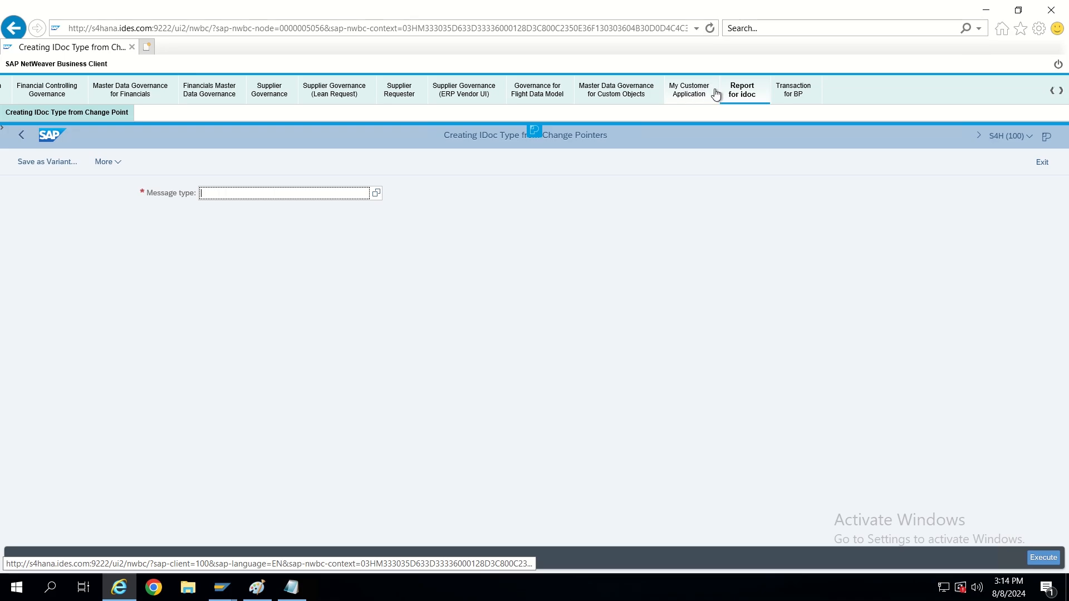
click(696, 97)
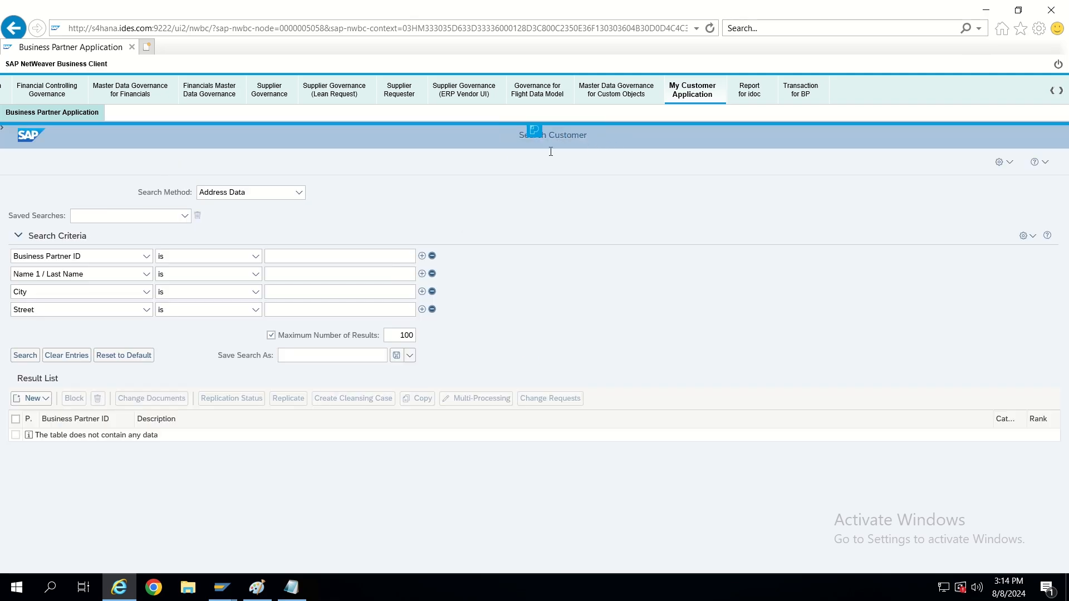
click(39, 399)
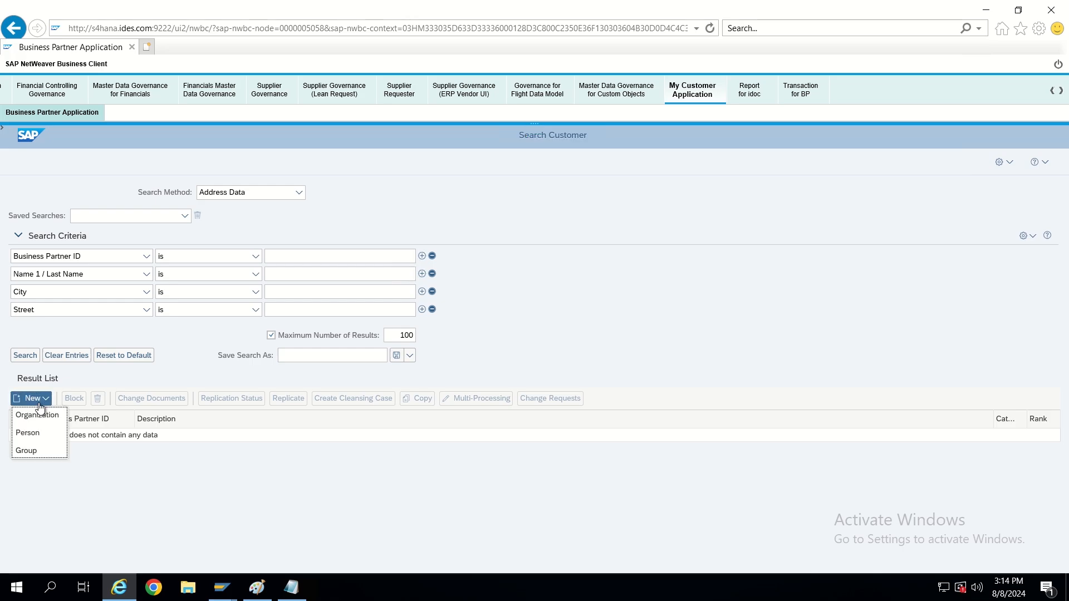
Open the creation form for a new organization, review its change request and customer sections, and close the form window.
click(36, 416)
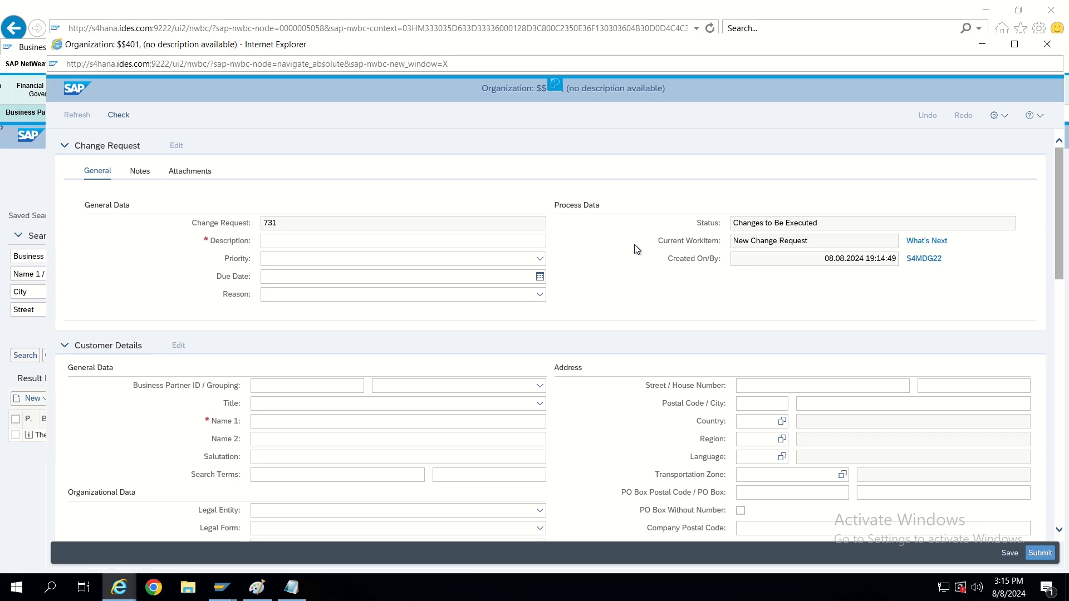
scroll(401, 298, down, 8)
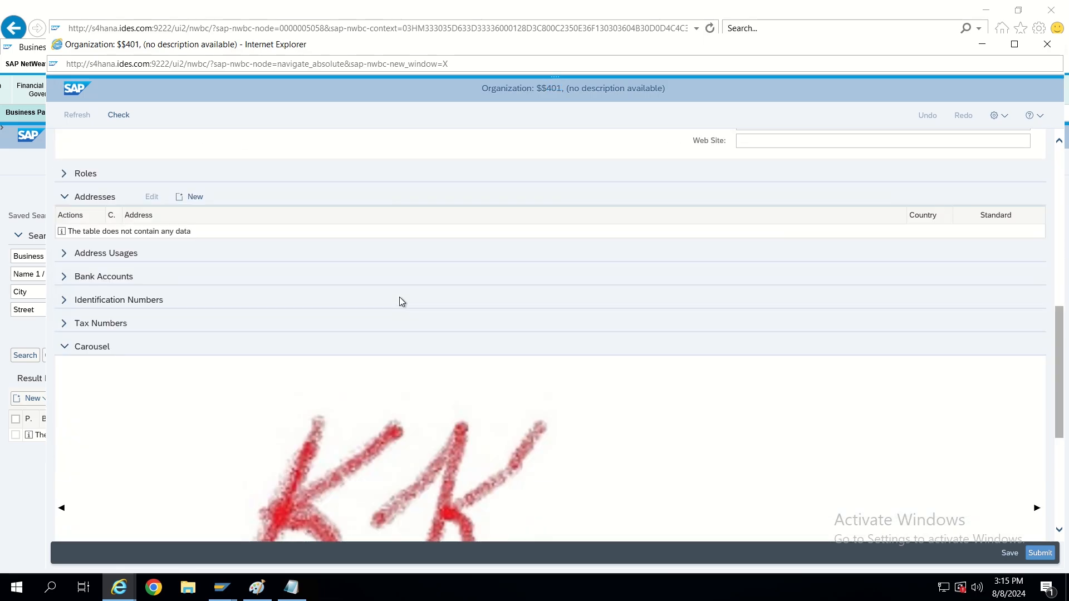
scroll(399, 301, up, 10)
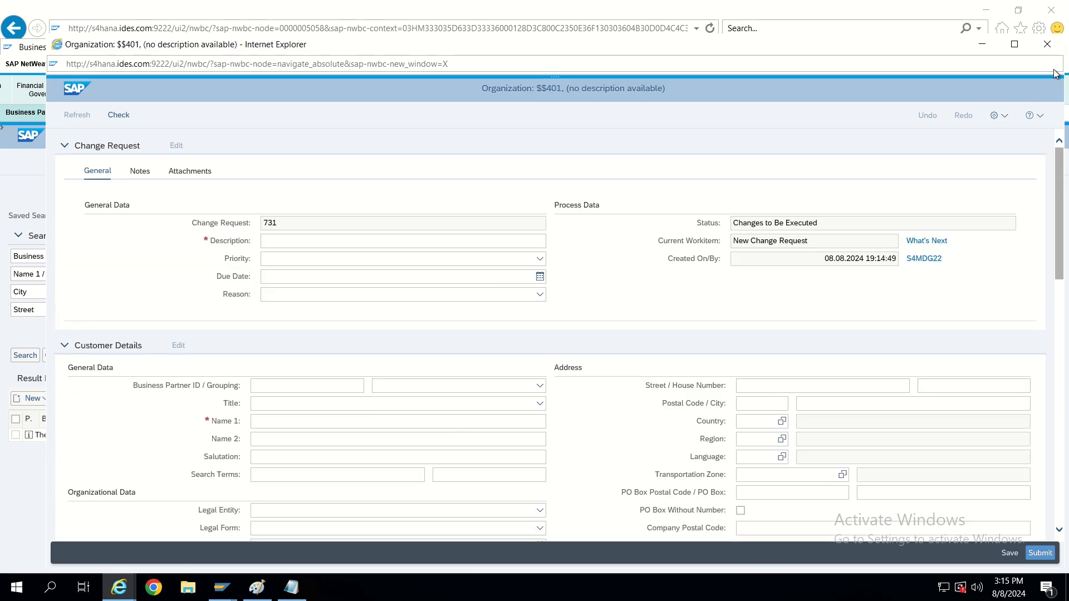
click(1047, 44)
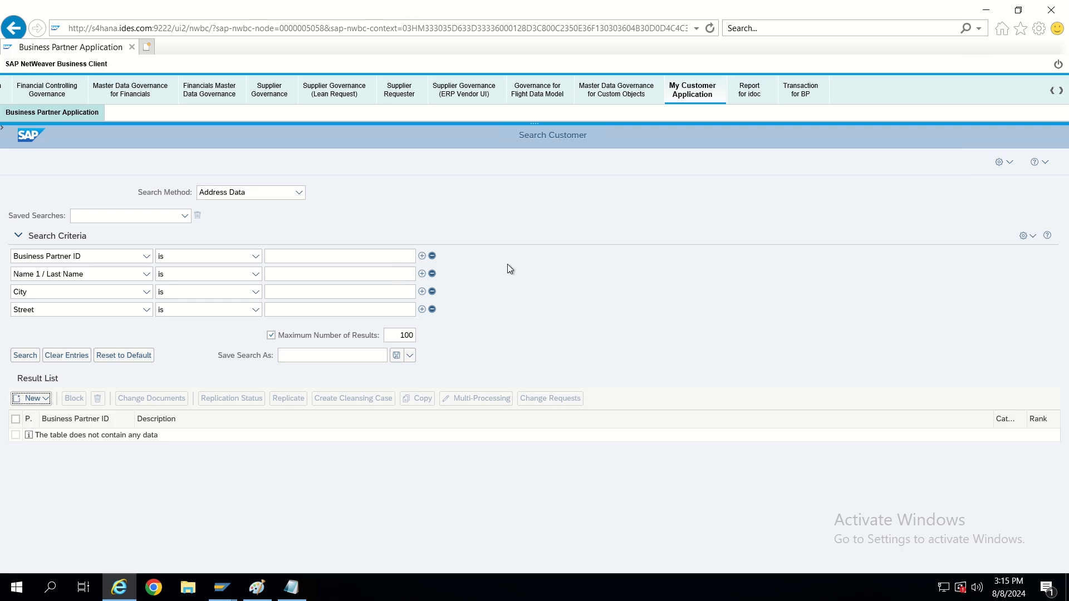
click(354, 258)
Return to Change Roles and examine the node types that can be added to the role menu, including those under SAP BW and Other.
key(alt+Tab)
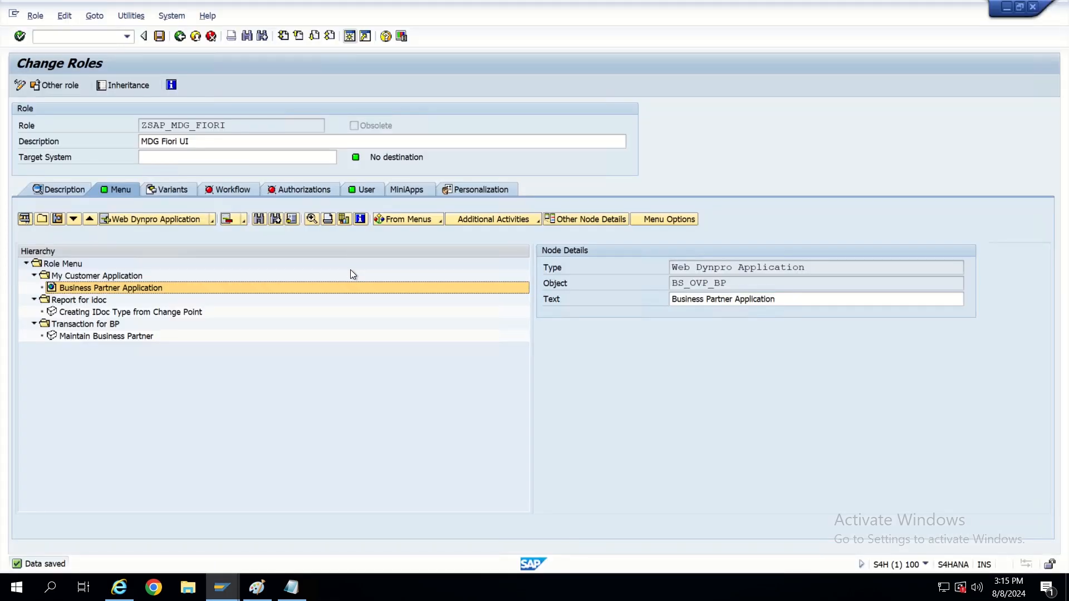
click(211, 219)
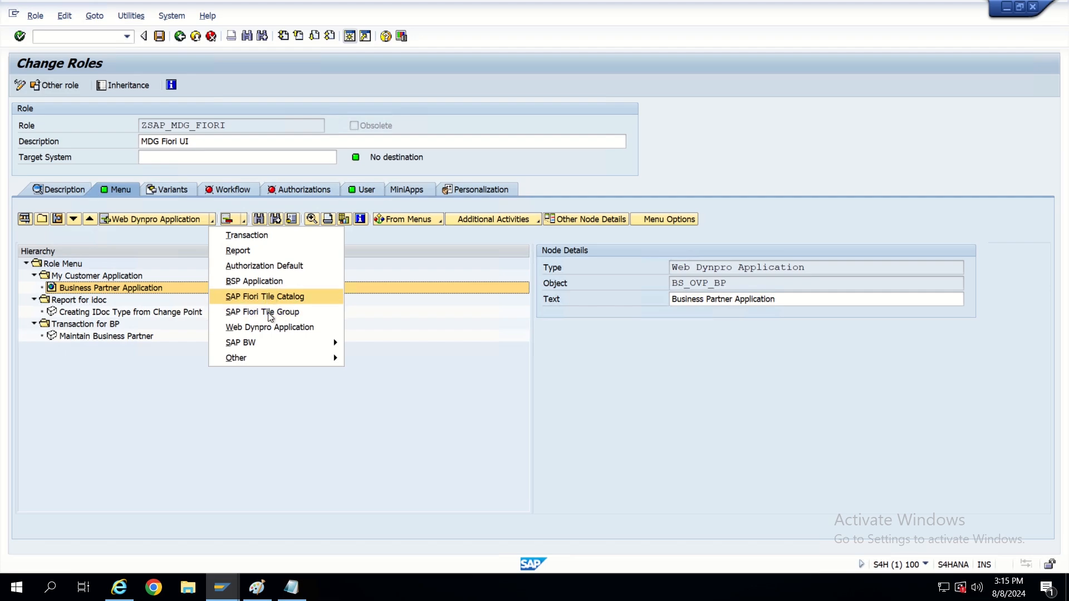
mouse_move(274, 341)
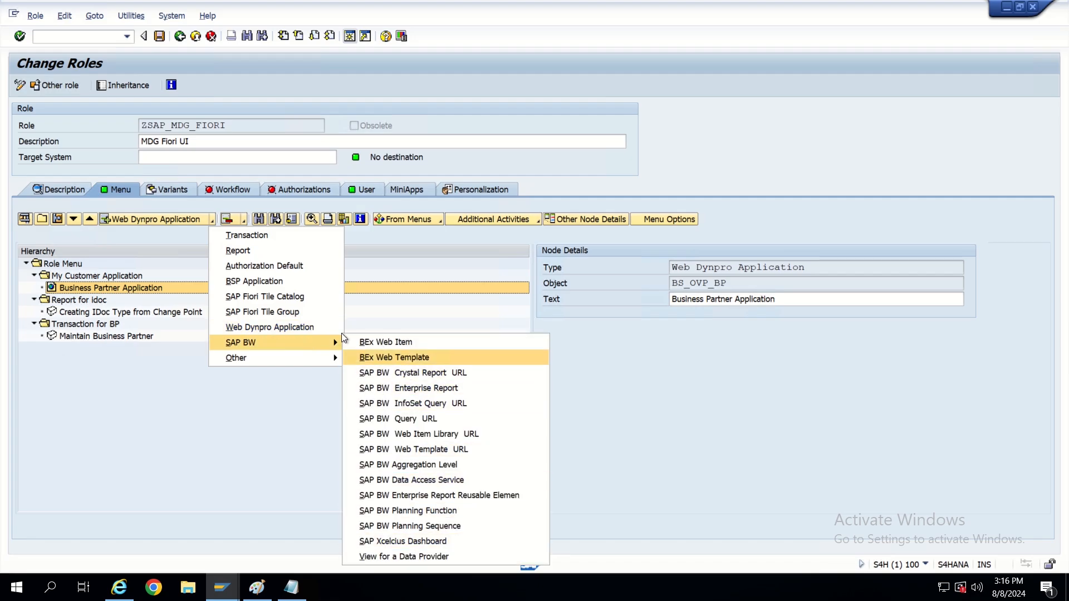
mouse_move(309, 358)
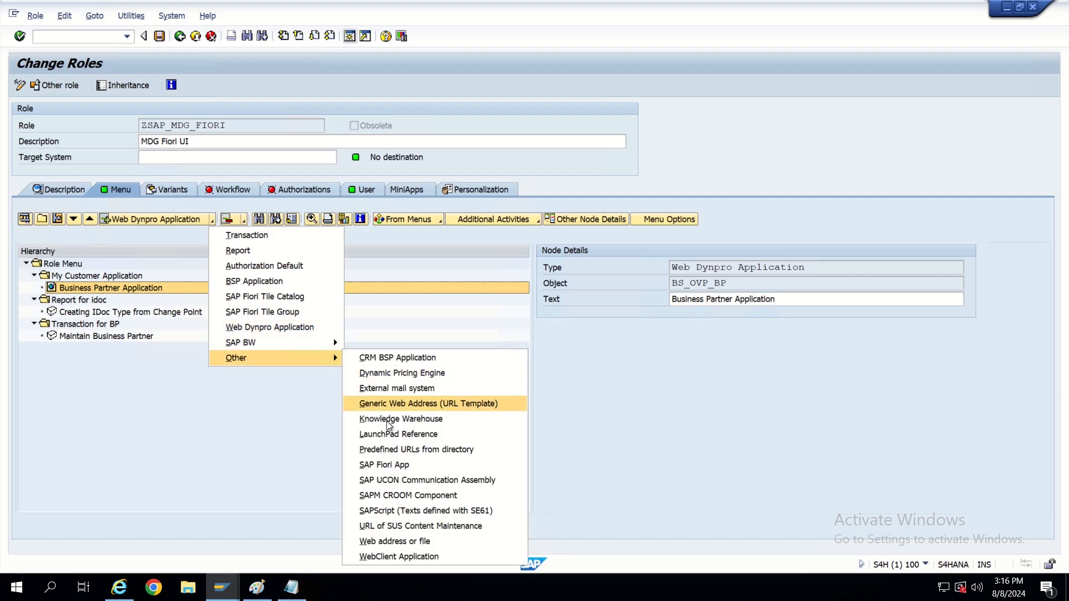